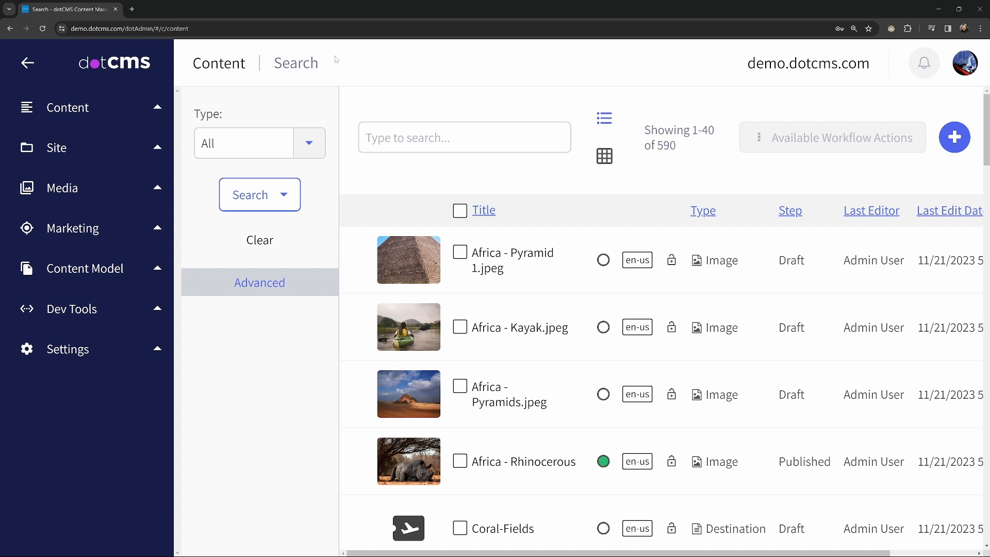
# - Collapse the side navigation and open the Import Content form
pyautogui.click(28, 62)
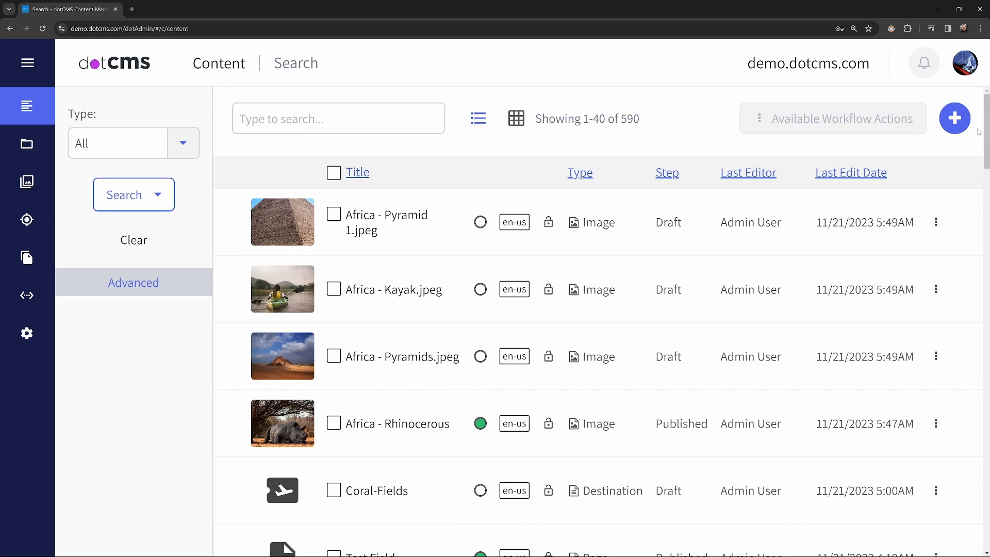
pyautogui.click(954, 117)
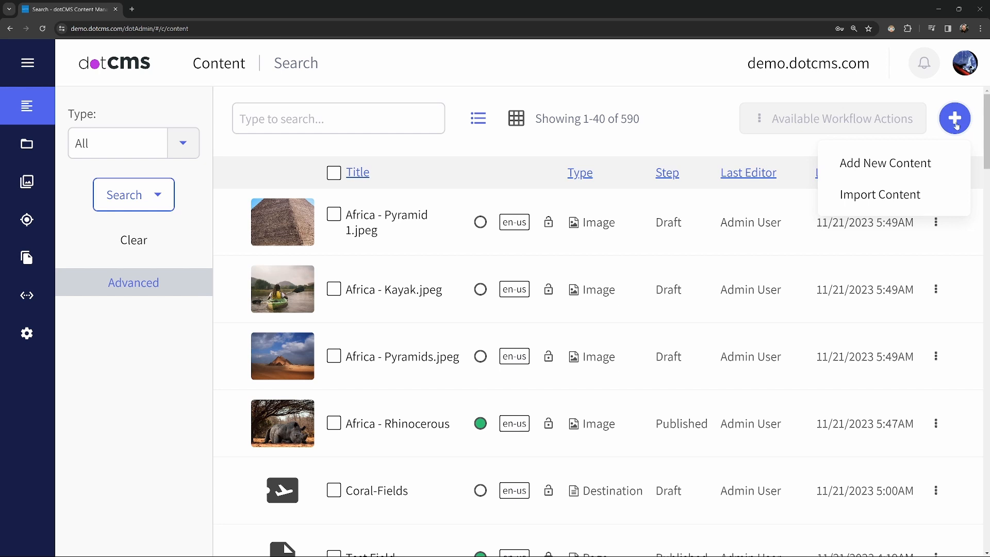
pyautogui.click(886, 200)
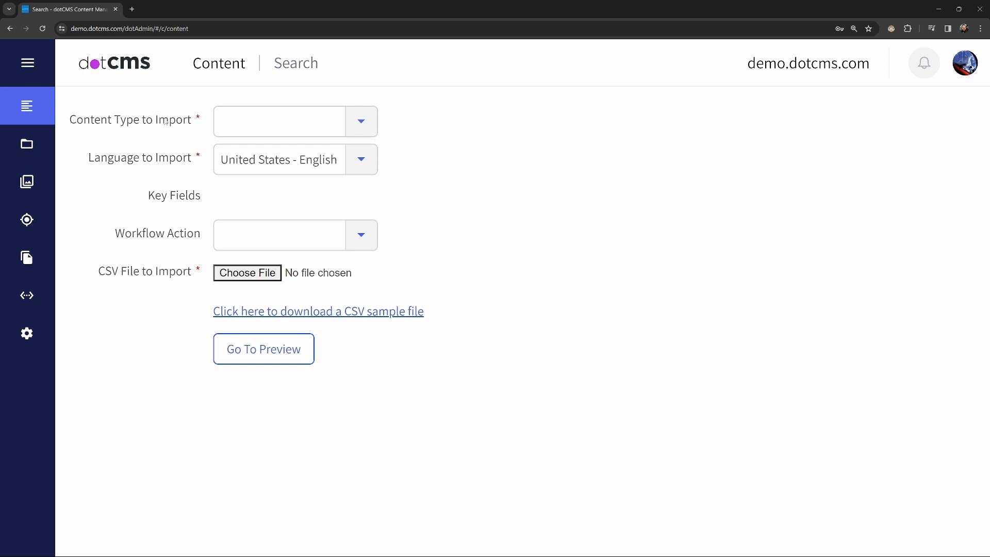
# - Set the content type to import to Product and review the available import language options
pyautogui.click(369, 128)
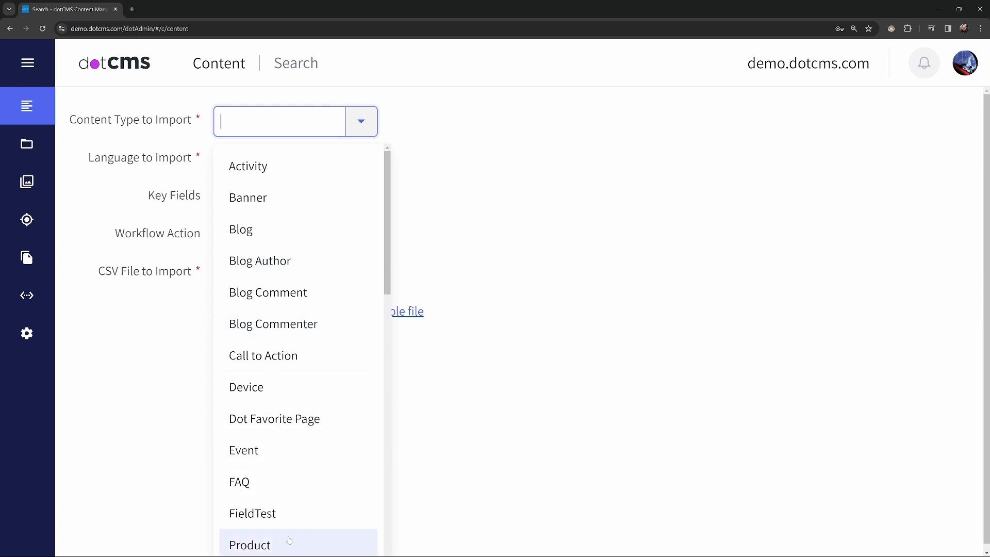
pyautogui.click(289, 539)
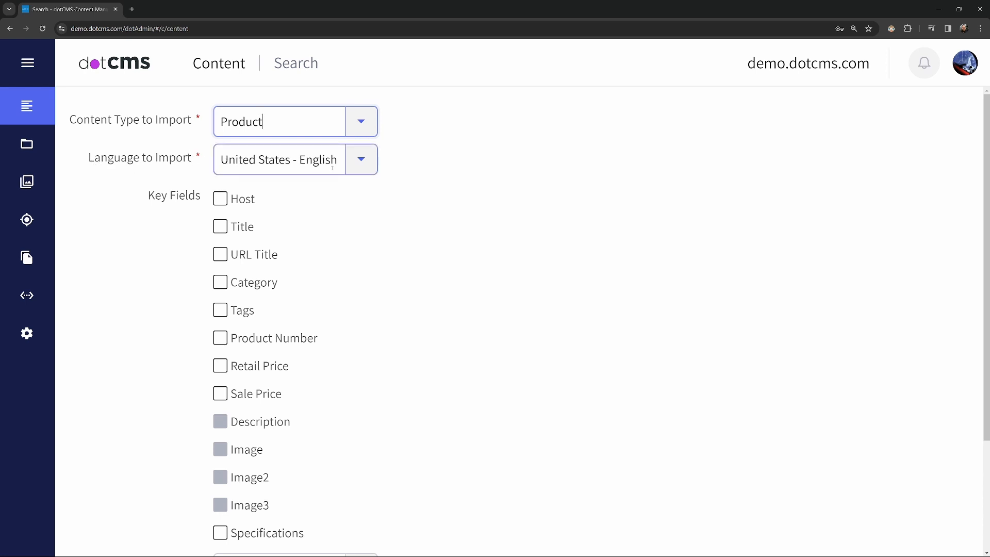
pyautogui.click(371, 166)
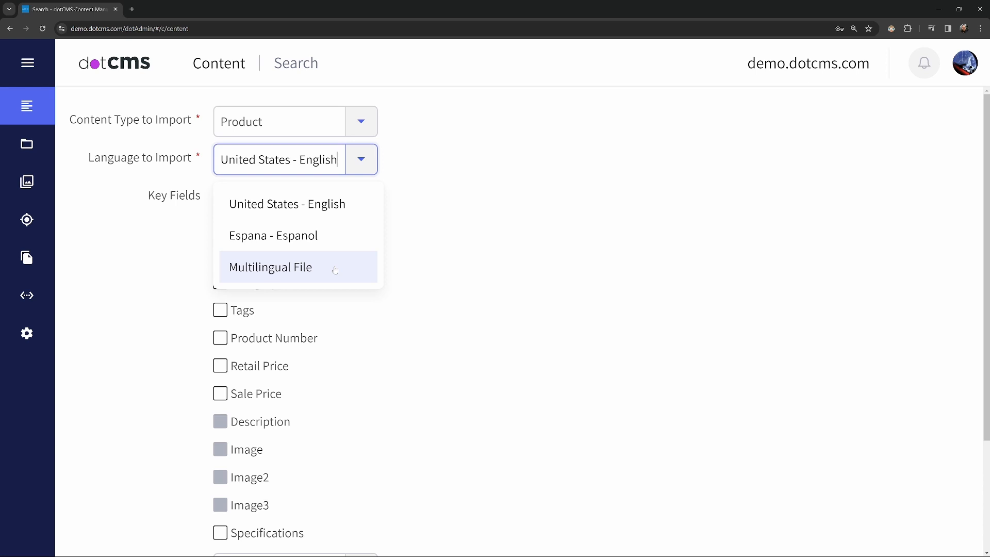
pyautogui.click(358, 169)
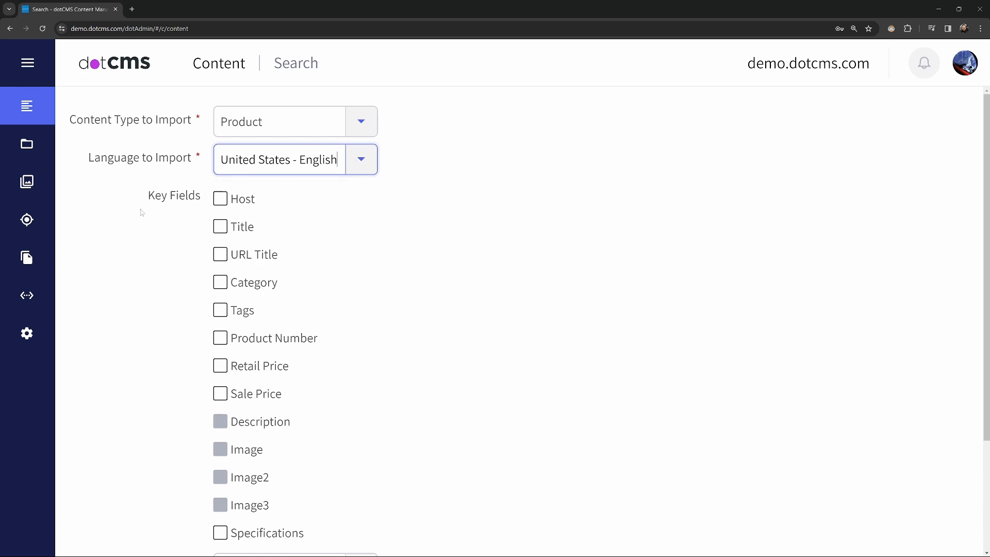
pyautogui.click(126, 239)
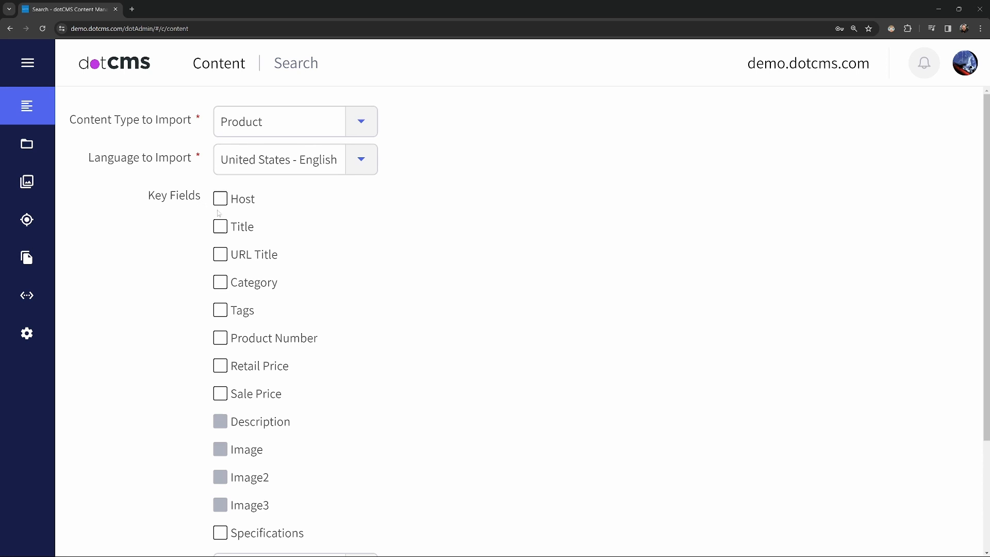
# - Mark Title and Category as key fields and clear both selections again
pyautogui.click(223, 230)
pyautogui.click(220, 285)
pyautogui.click(219, 284)
pyautogui.click(220, 229)
# - Review the workflow actions available for the Product import without choosing one
pyautogui.scroll(-3, 162, 299)
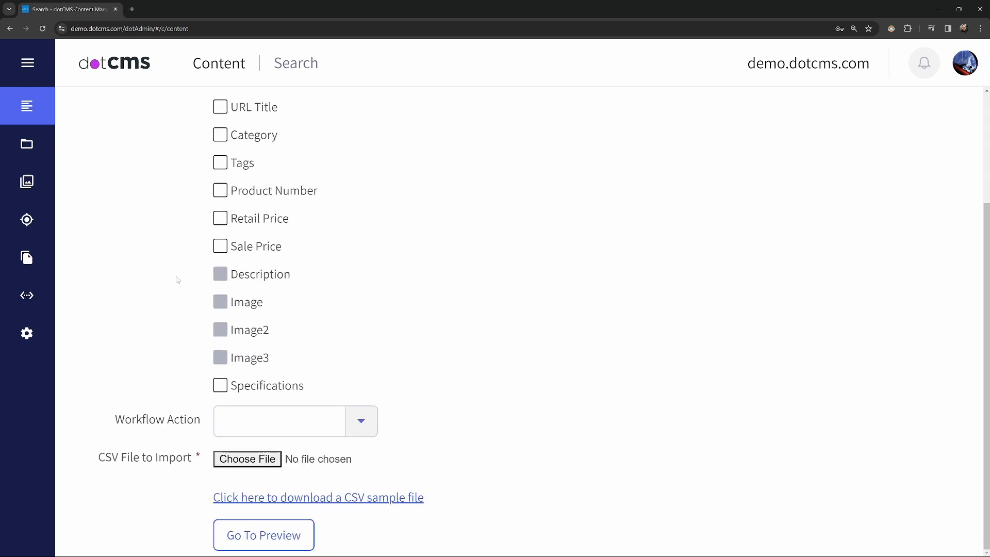
pyautogui.click(359, 421)
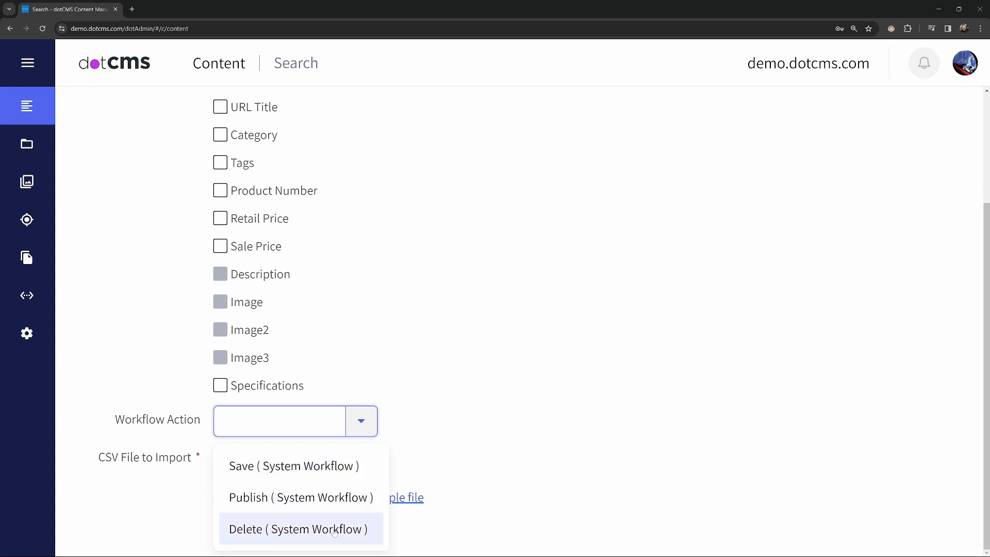
pyautogui.click(366, 427)
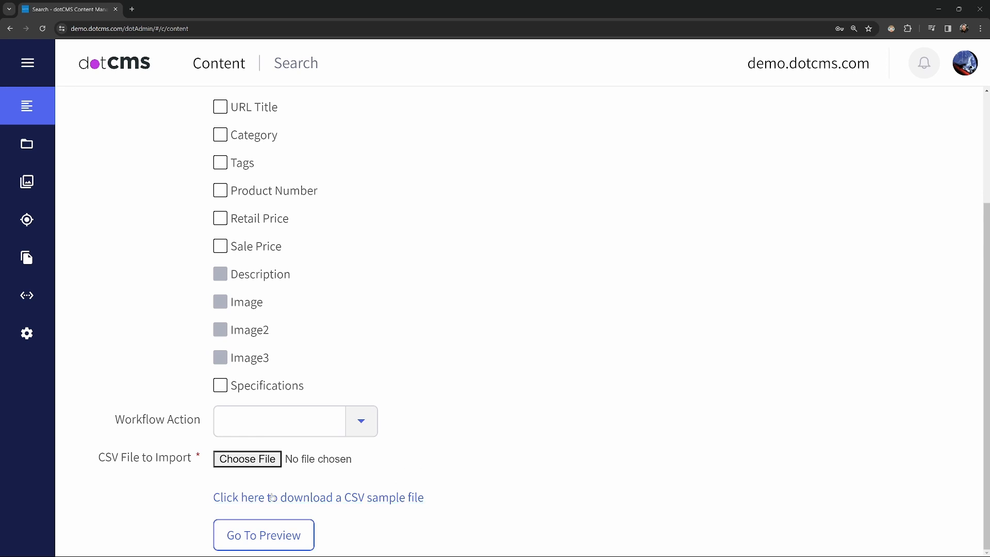
# - Download the CSV sample file for the Product type and open CSV_Template.csv in Excel
pyautogui.click(411, 499)
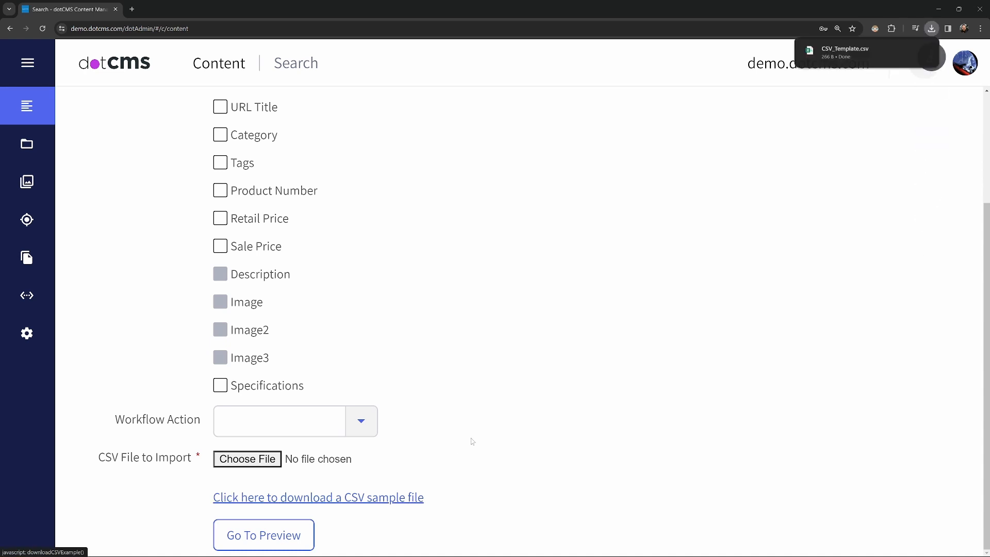
pyautogui.moveTo(842, 51)
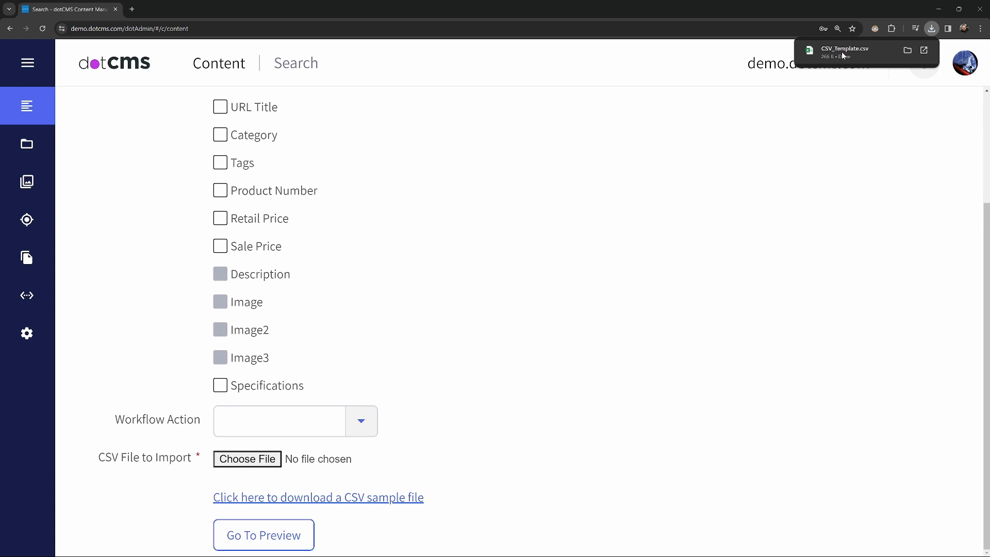
pyautogui.click(841, 52)
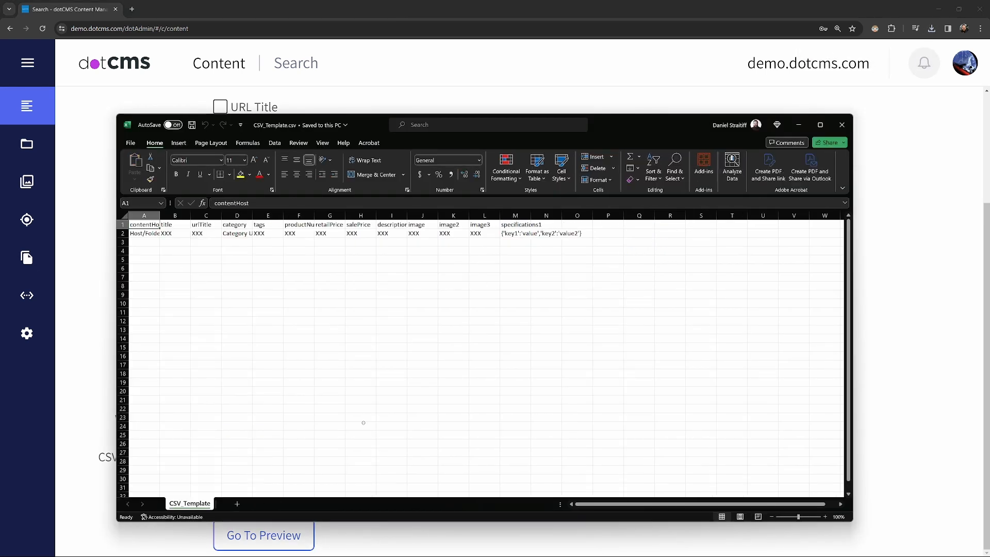
# - Widen the contentHost column to read the template's headers, and close the file without saving
pyautogui.moveTo(159, 215); pyautogui.dragTo(178, 216)
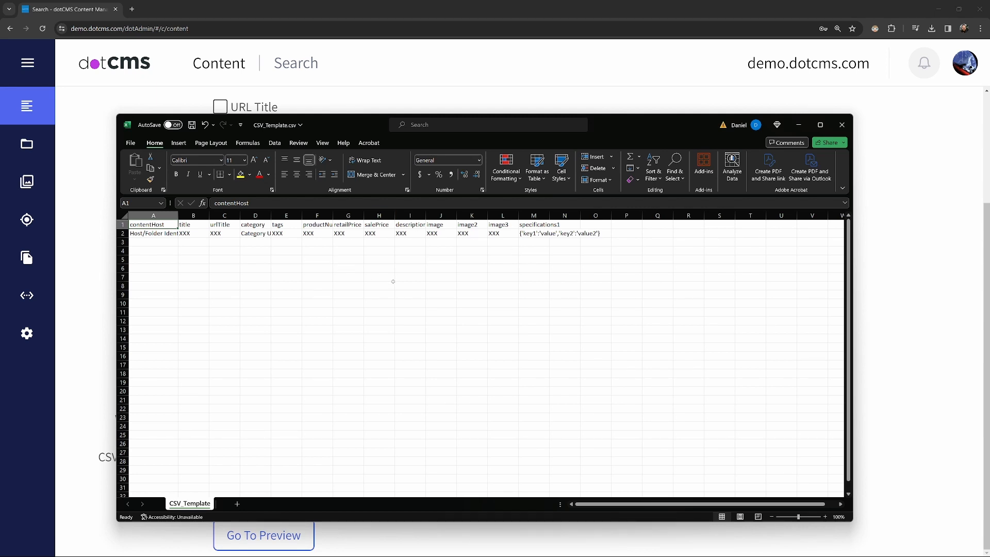
pyautogui.click(842, 124)
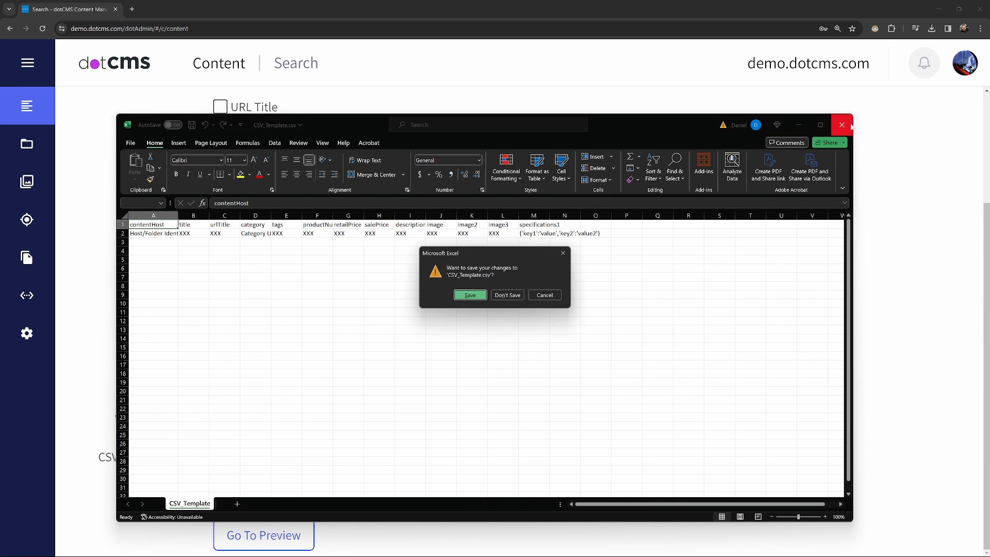
pyautogui.click(506, 296)
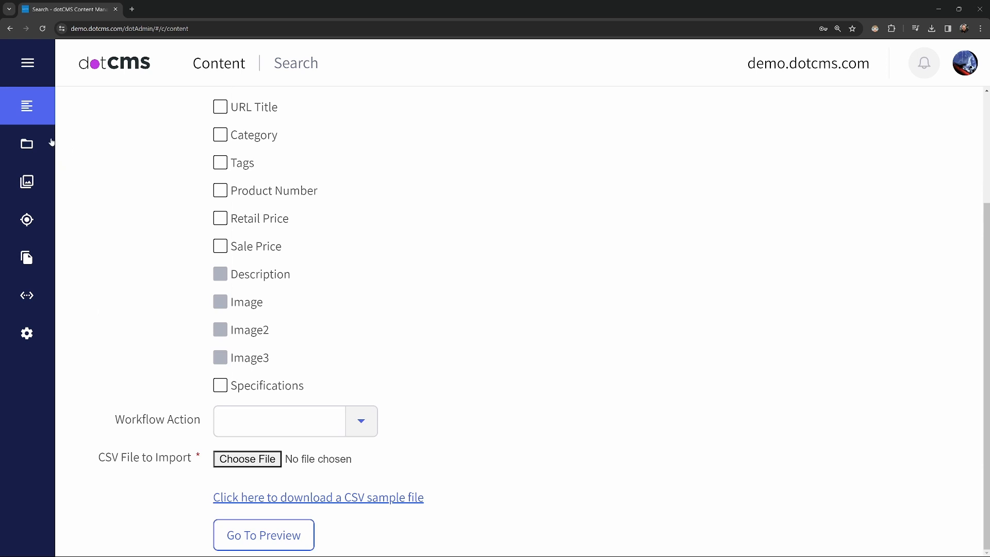
# - Return to the content search page and filter the content list by the Product type
pyautogui.moveTo(52, 142)
pyautogui.click(113, 361)
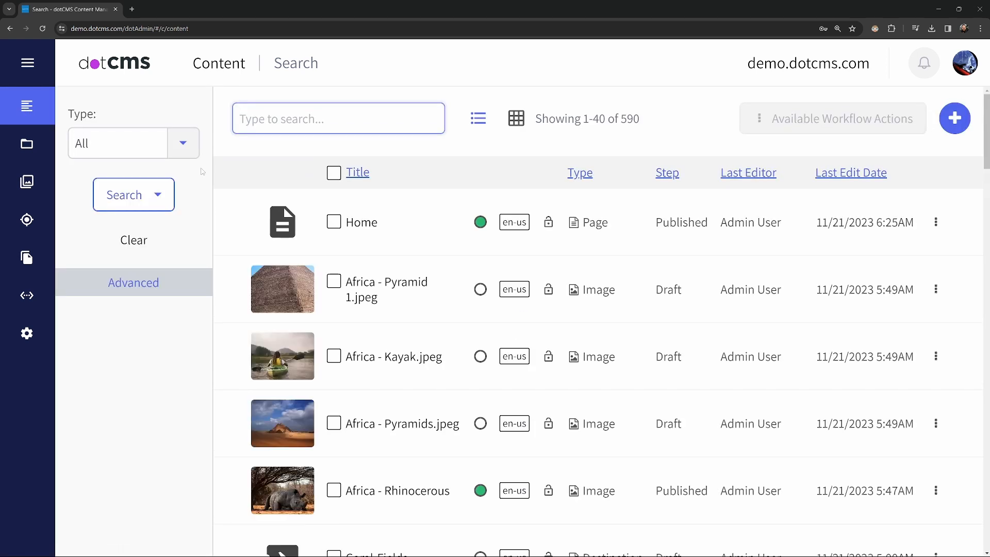
pyautogui.click(183, 143)
pyautogui.scroll(-4, 167, 416)
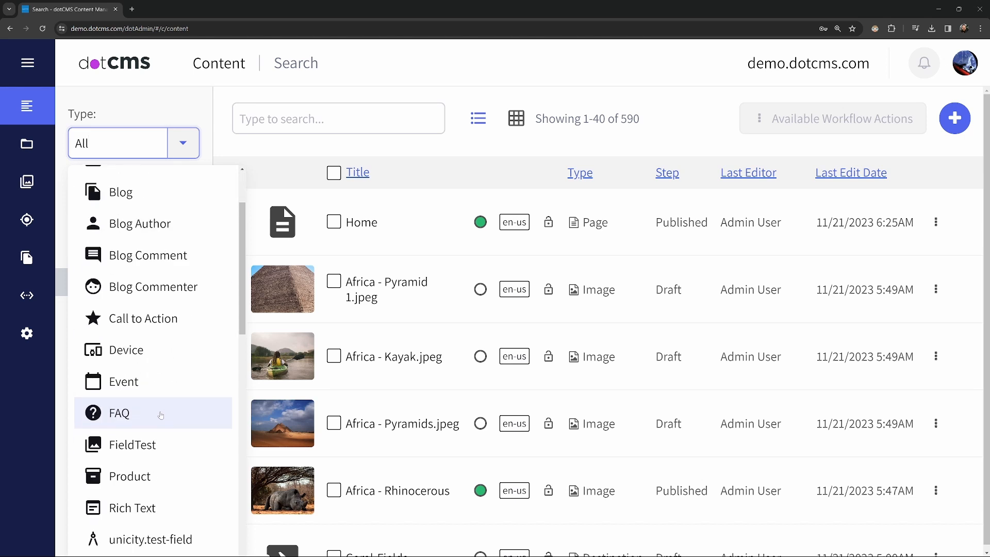
pyautogui.click(172, 388)
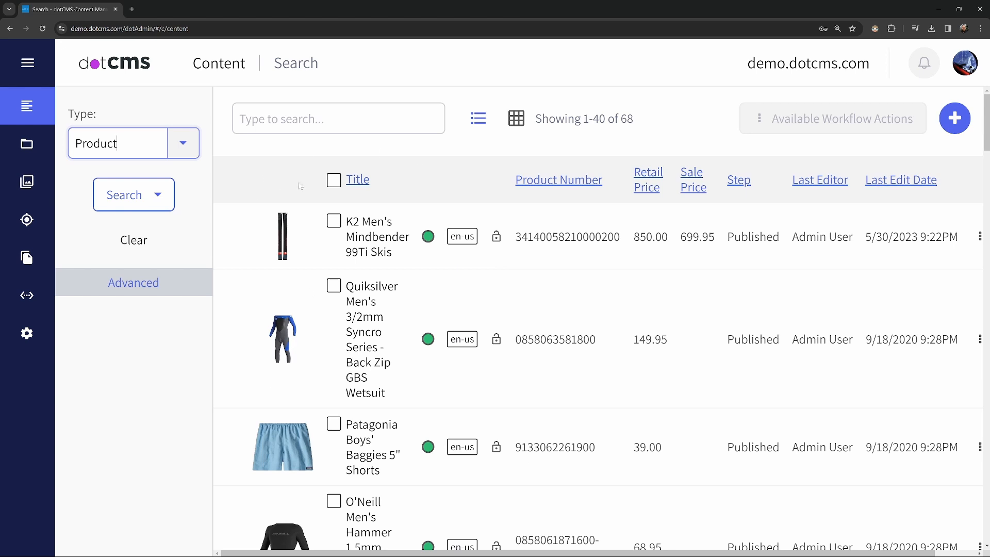
# - Export the Product content as CSV and open the exported file in Excel without converting its data
pyautogui.click(955, 118)
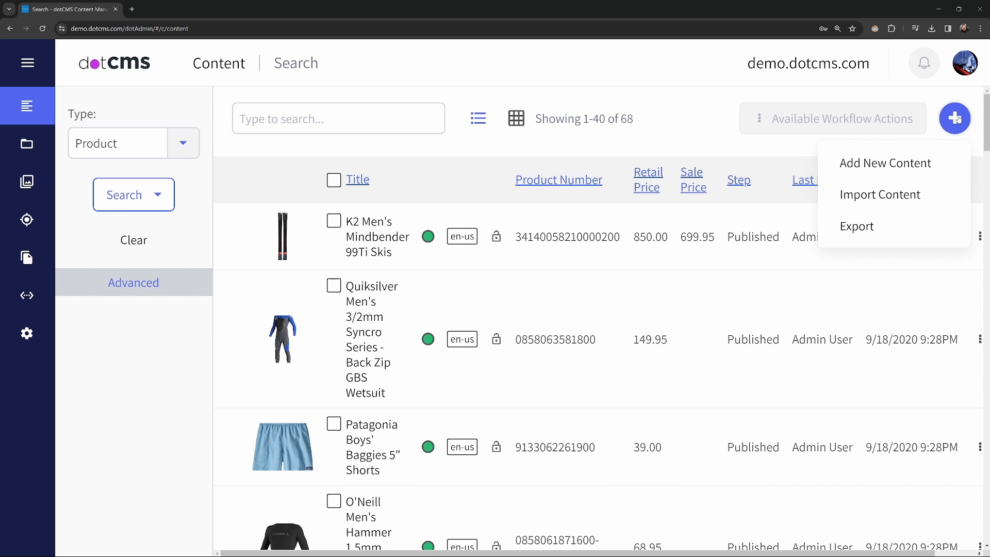
pyautogui.click(881, 232)
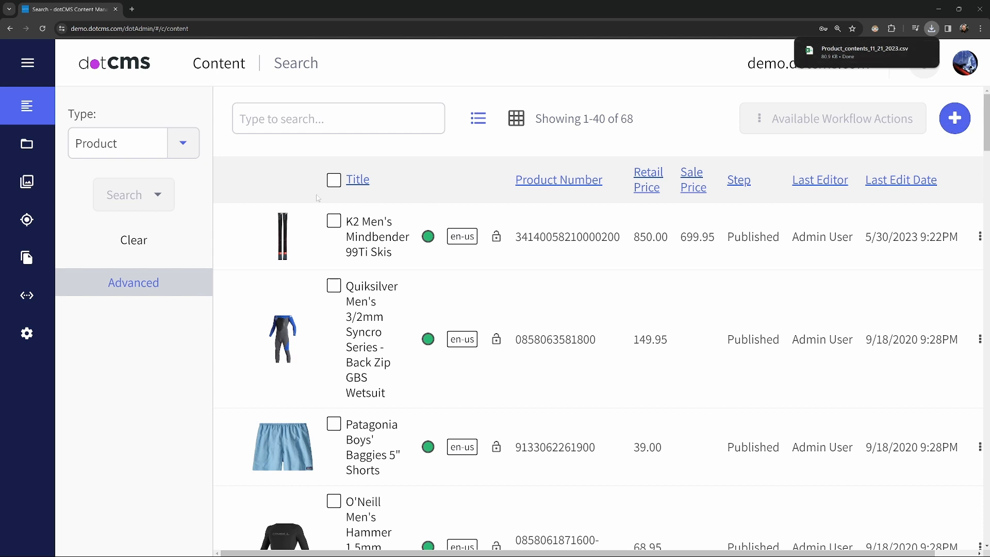
pyautogui.moveTo(866, 54)
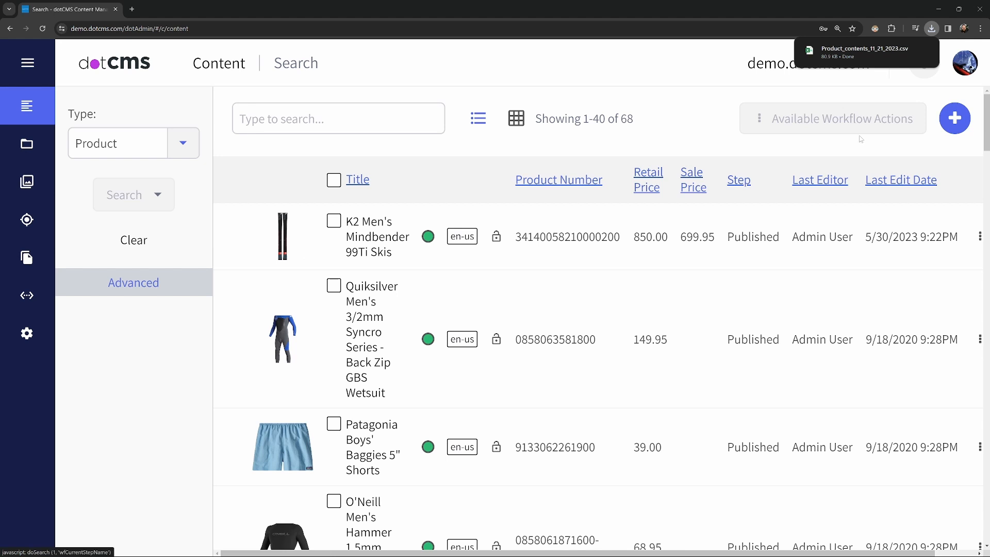
pyautogui.click(869, 51)
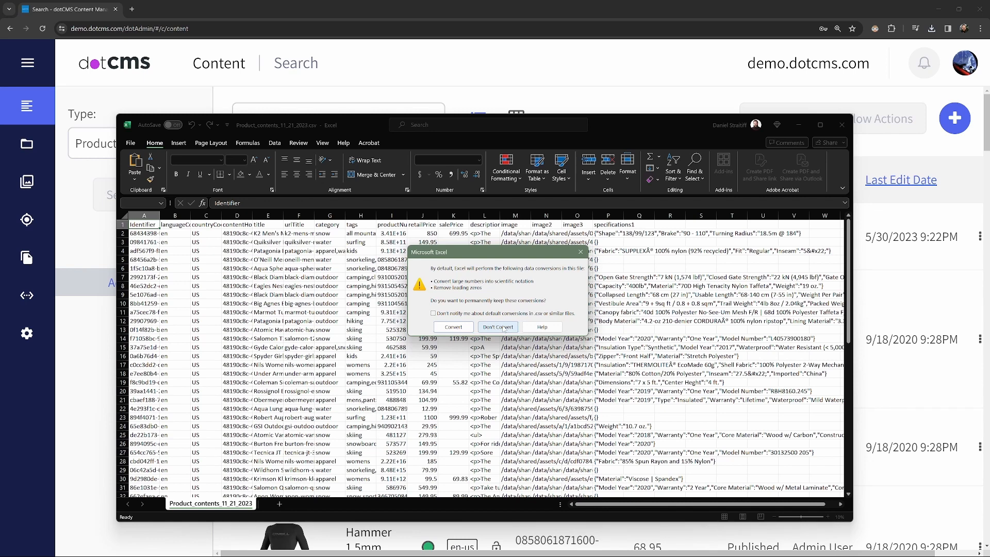
pyautogui.click(498, 326)
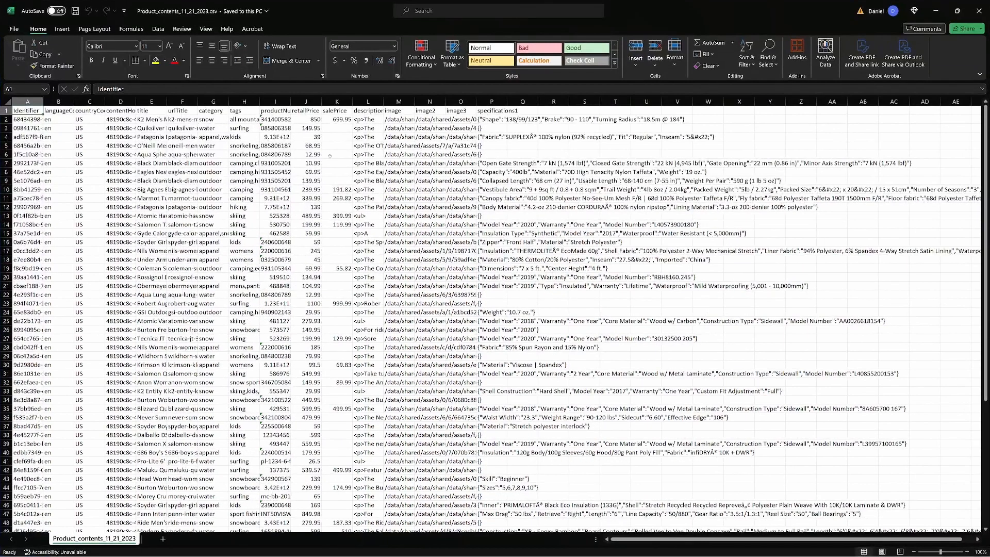
# - Widen the productNumber and Identifier columns to show their full values, and minimize the spreadsheet
pyautogui.moveTo(321, 102)
pyautogui.mouseDown()
pyautogui.moveTo(373, 102)
pyautogui.moveTo(318, 101)
pyautogui.mouseUp()
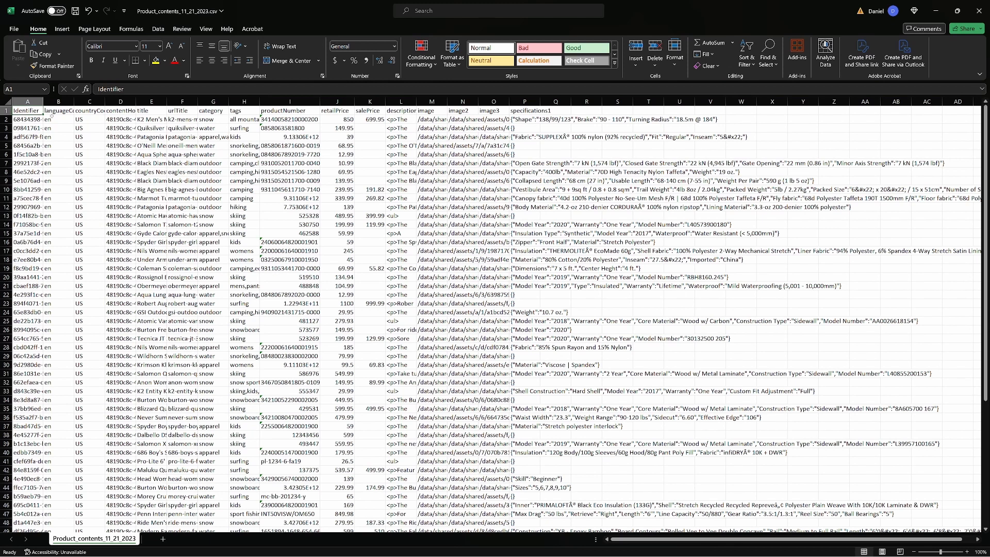
pyautogui.moveTo(44, 102); pyautogui.dragTo(147, 101)
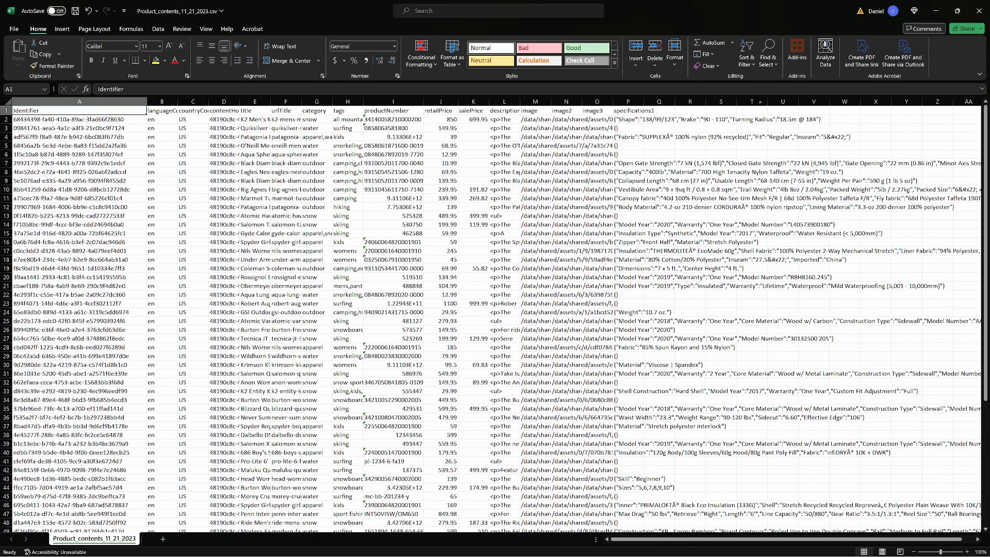
pyautogui.click(937, 14)
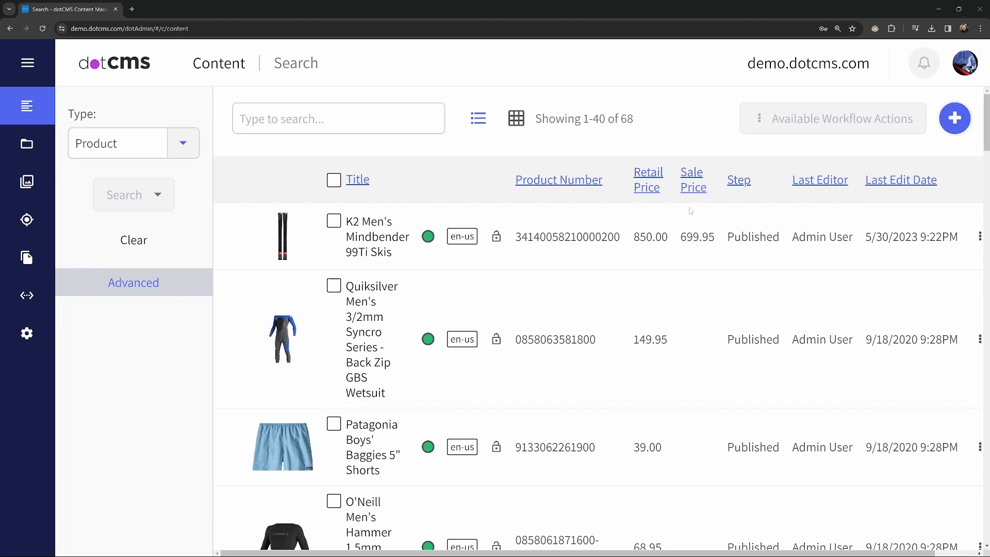
# - Open the Import Content form for the Product type and review its key fields and import options
pyautogui.click(949, 127)
pyautogui.click(876, 196)
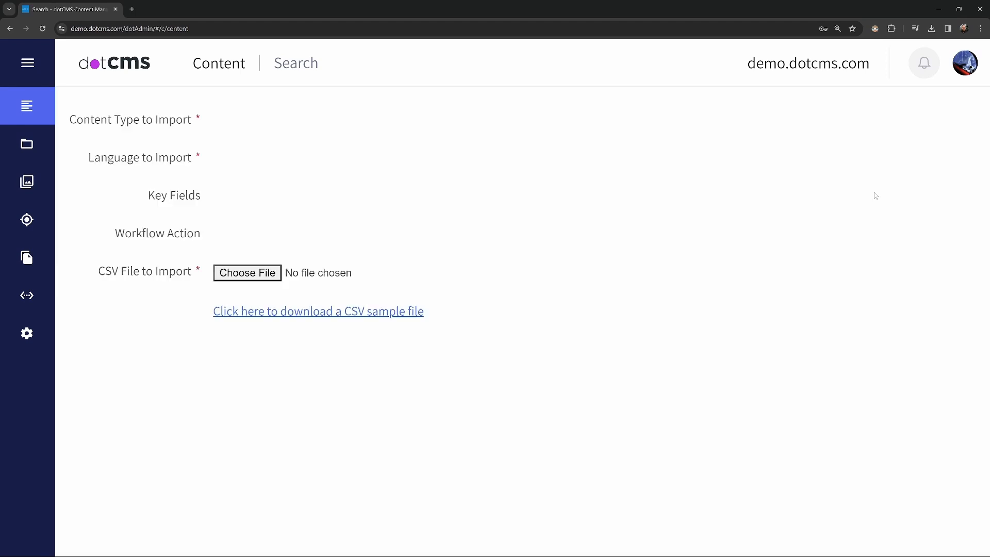
pyautogui.scroll(-2, 580, 234)
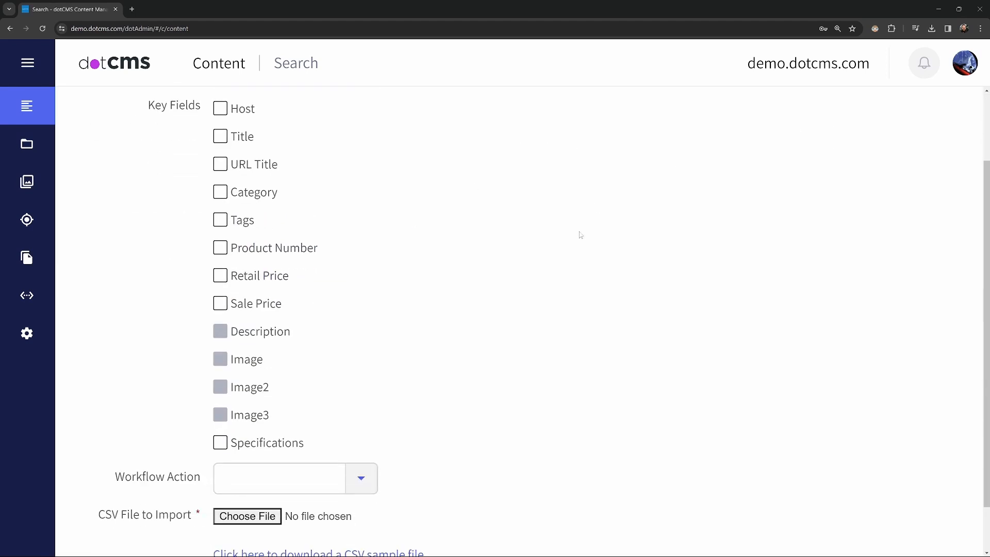
pyautogui.scroll(-1, 575, 345)
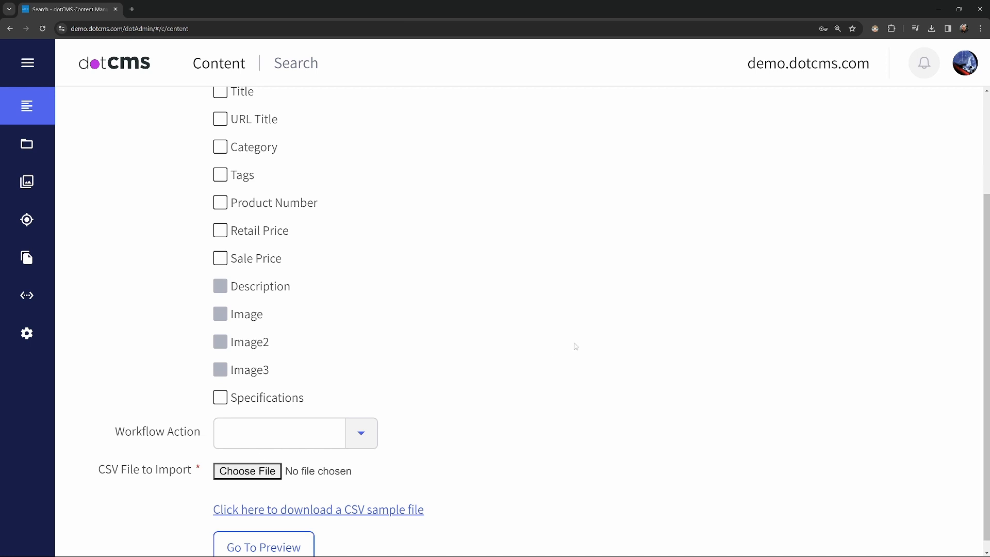
pyautogui.scroll(3, 559, 359)
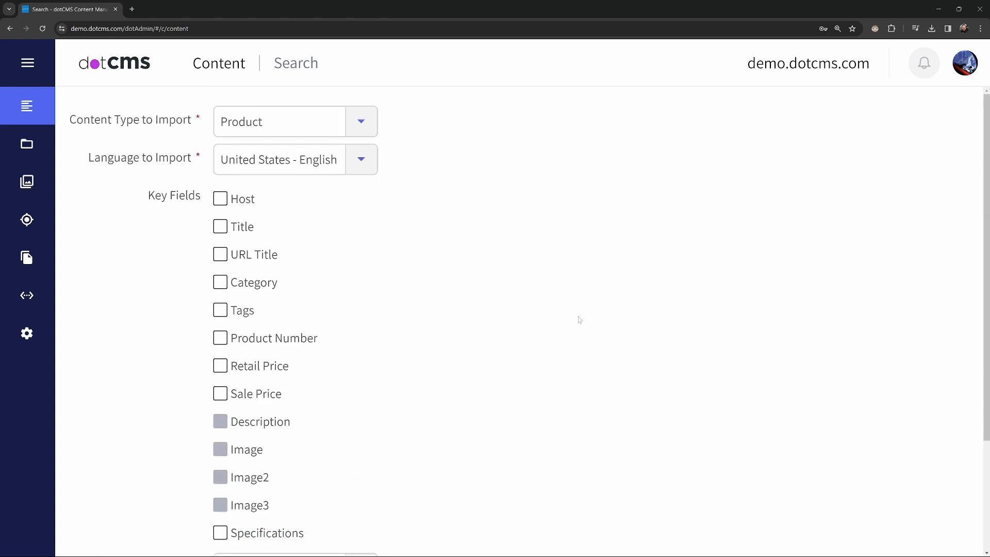
# - Switch to the exported Product spreadsheet in Excel and duplicate the last product row, row 69, into row 70
pyautogui.click(627, 549)
pyautogui.moveTo(377, 546)
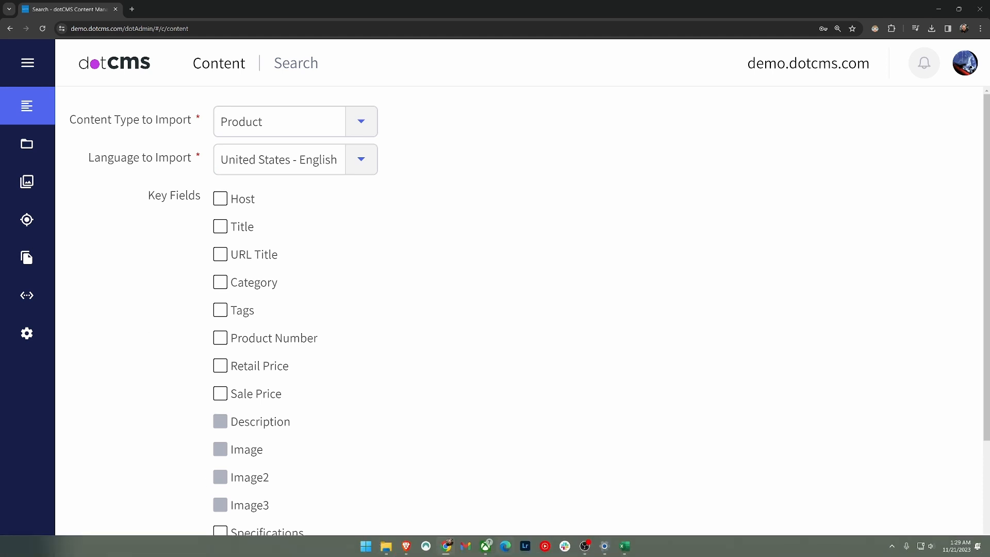
pyautogui.click(624, 546)
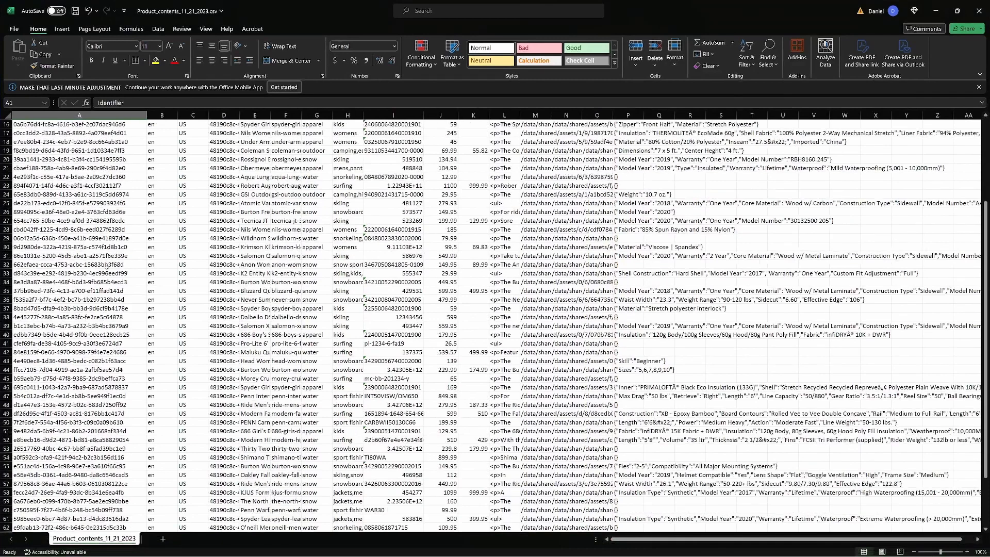
pyautogui.scroll(-12, 105, 265)
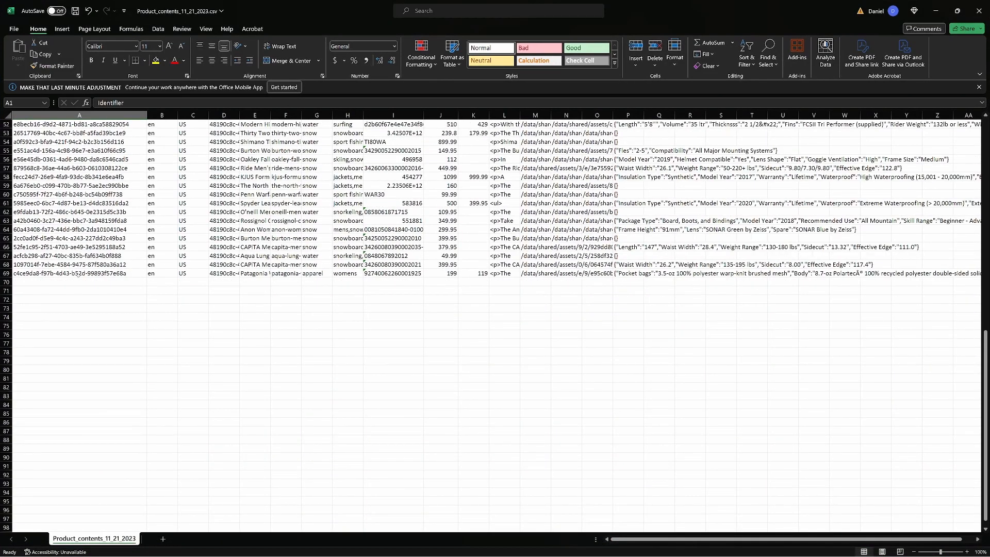
pyautogui.click(7, 274)
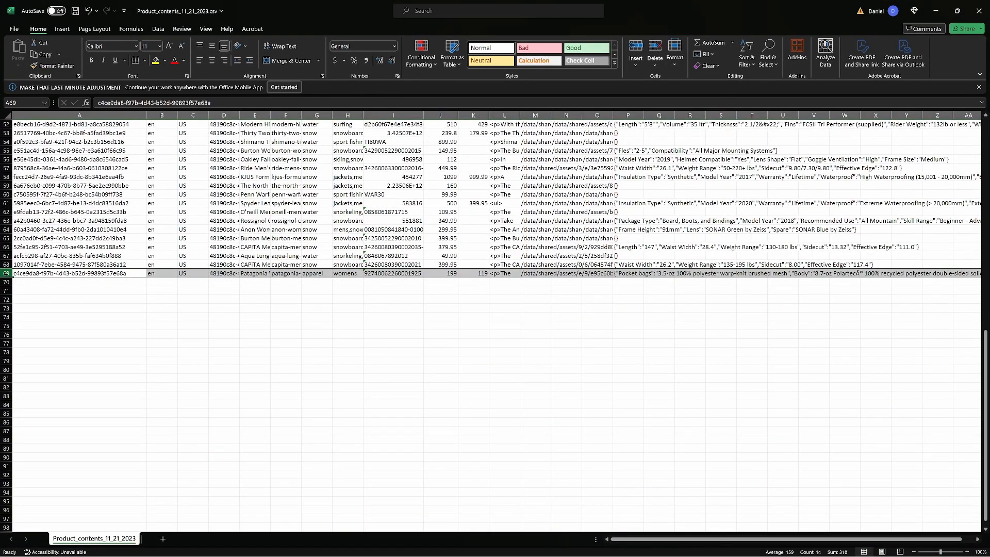
pyautogui.rightClick(7, 273)
pyautogui.click(42, 312)
pyautogui.click(32, 284)
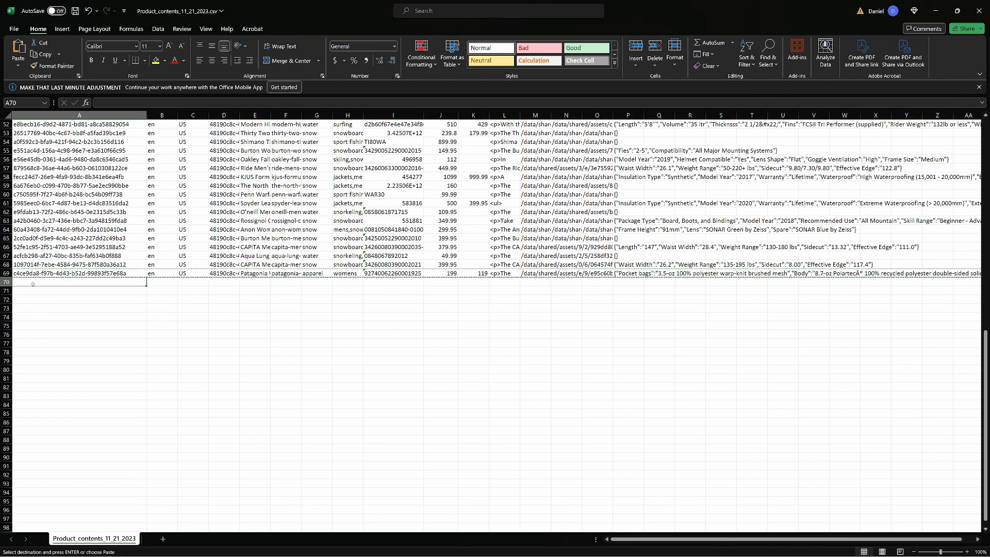
pyautogui.click(7, 282)
pyautogui.rightClick(7, 283)
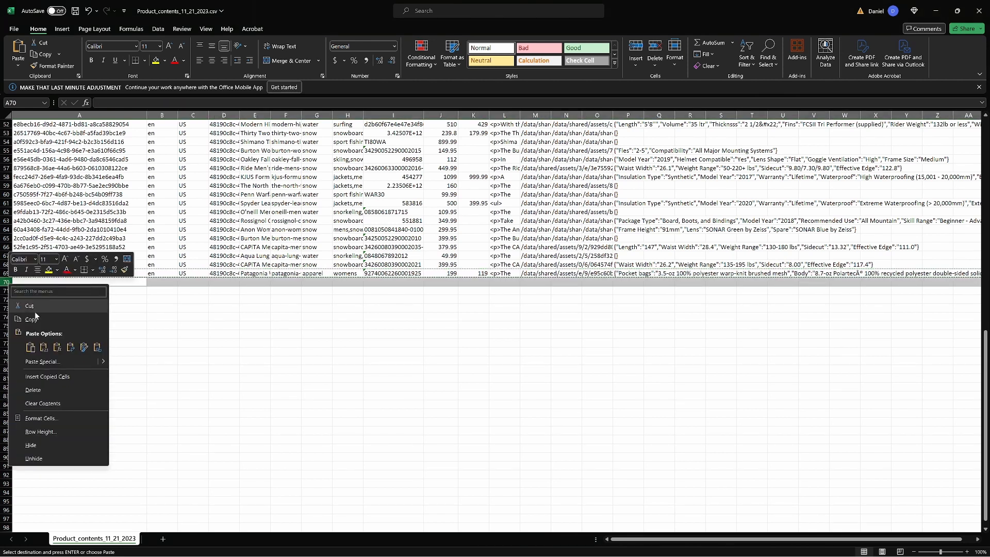
pyautogui.click(30, 348)
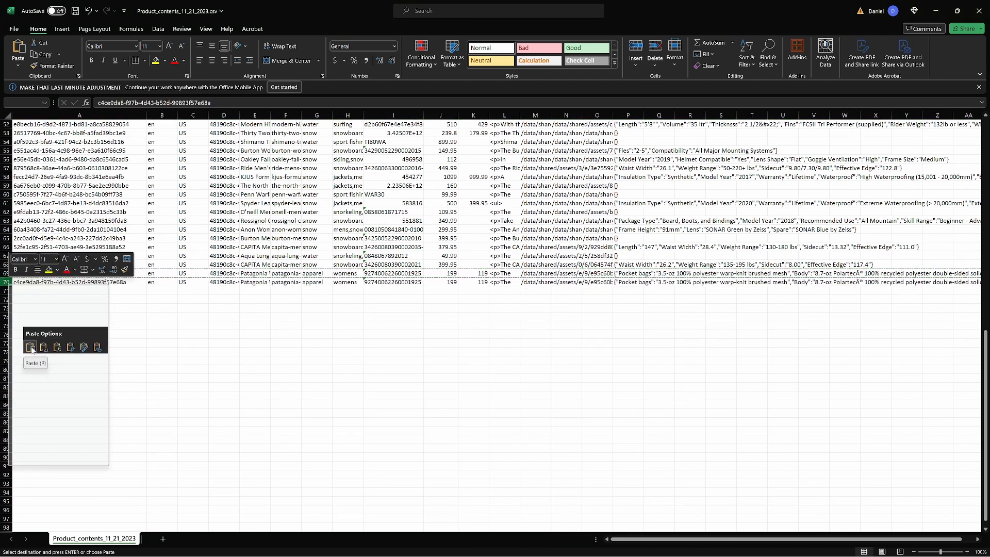
# - Clear the Identifier value of the duplicated product in row 70
pyautogui.click(132, 282)
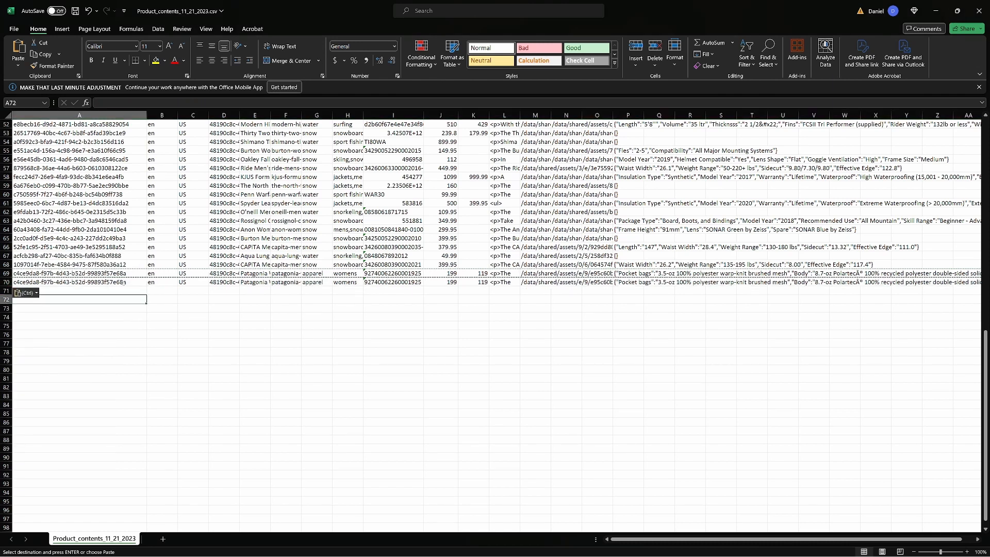
pyautogui.press('Delete')
pyautogui.click(143, 309)
# - Widen the contentHost, title, urlTitle and category columns, and save and minimize the CSV file
pyautogui.click(255, 282)
pyautogui.moveTo(270, 115); pyautogui.dragTo(308, 115)
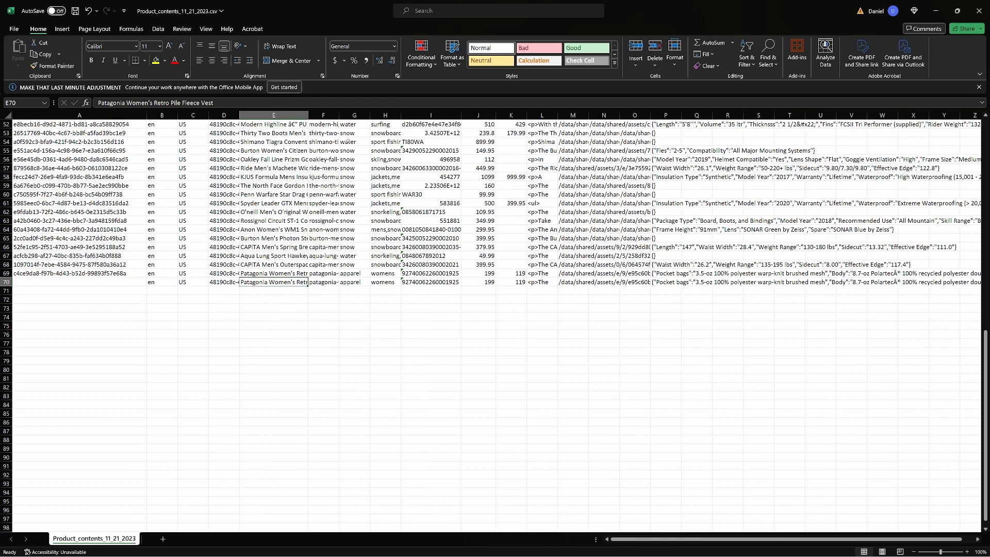
pyautogui.moveTo(369, 116); pyautogui.dragTo(437, 116)
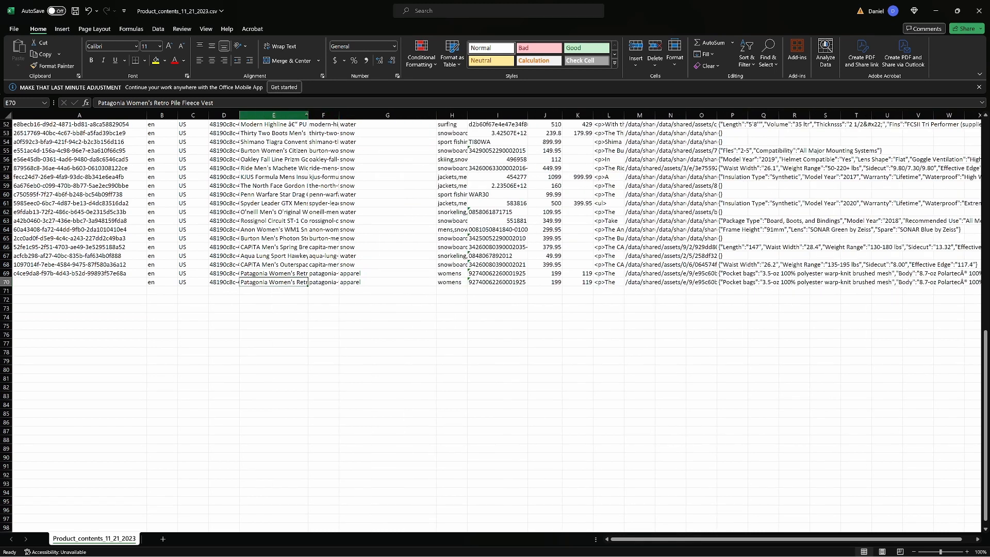
pyautogui.moveTo(307, 115); pyautogui.dragTo(358, 115)
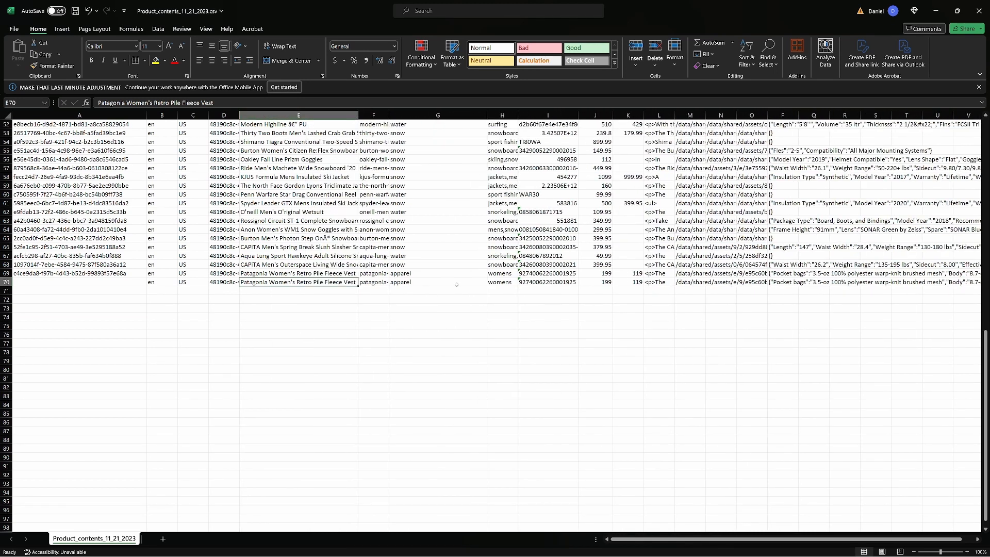
pyautogui.moveTo(239, 115); pyautogui.dragTo(304, 115)
pyautogui.scroll(12, 484, 311)
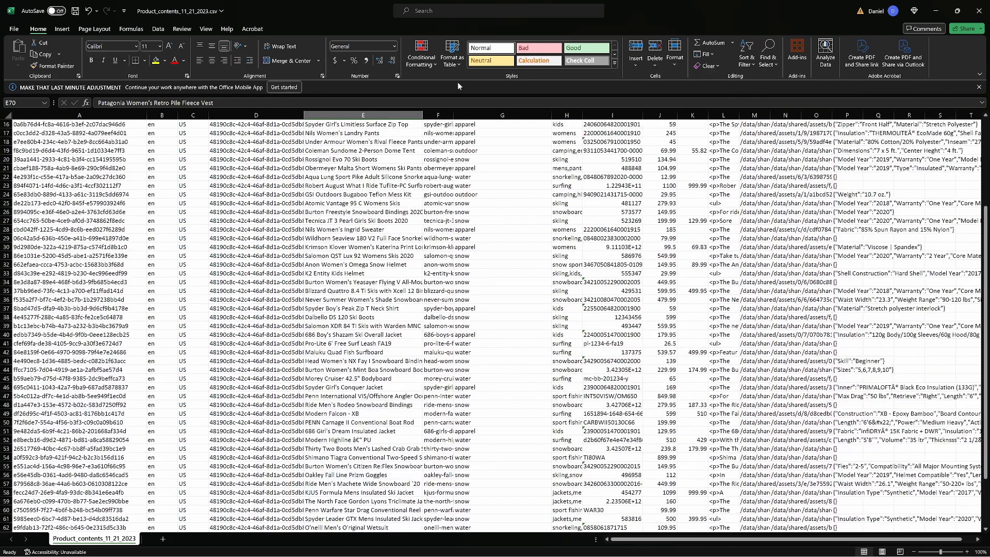
pyautogui.moveTo(454, 115); pyautogui.dragTo(523, 114)
pyautogui.scroll(-10, 494, 309)
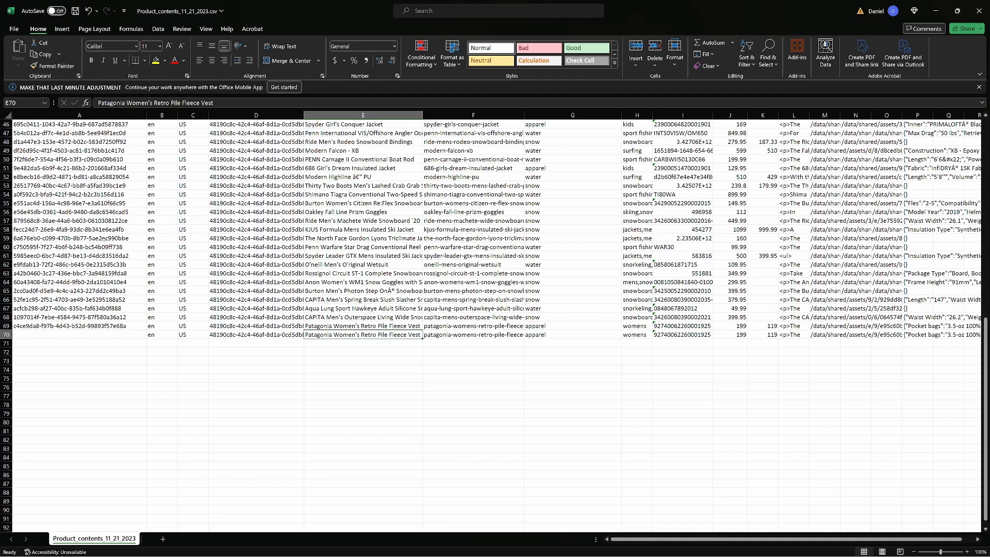
pyautogui.click(76, 11)
pyautogui.click(938, 11)
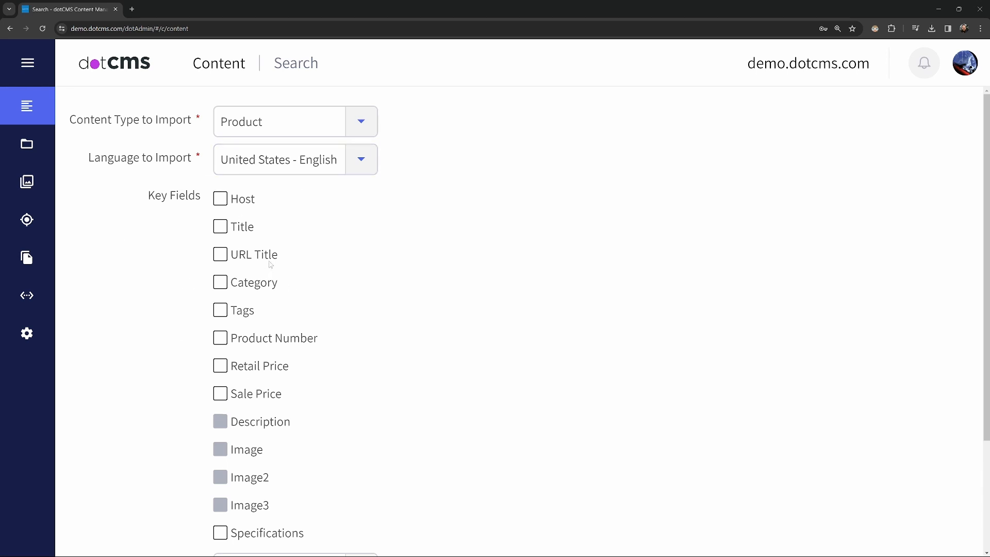
# - Select URL Title as the key field and set the workflow action to Save ( System Workflow )
pyautogui.click(222, 258)
pyautogui.scroll(-3, 115, 323)
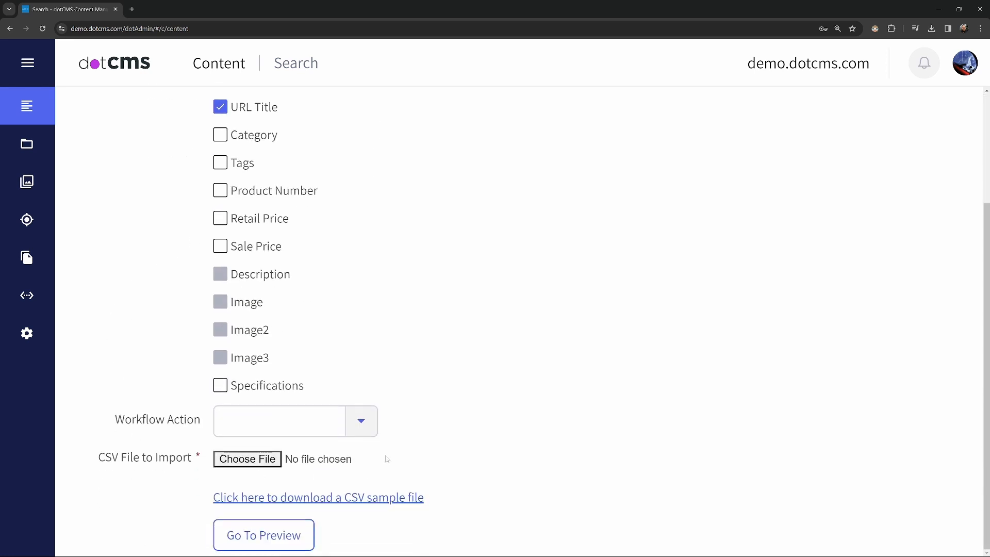
pyautogui.click(362, 421)
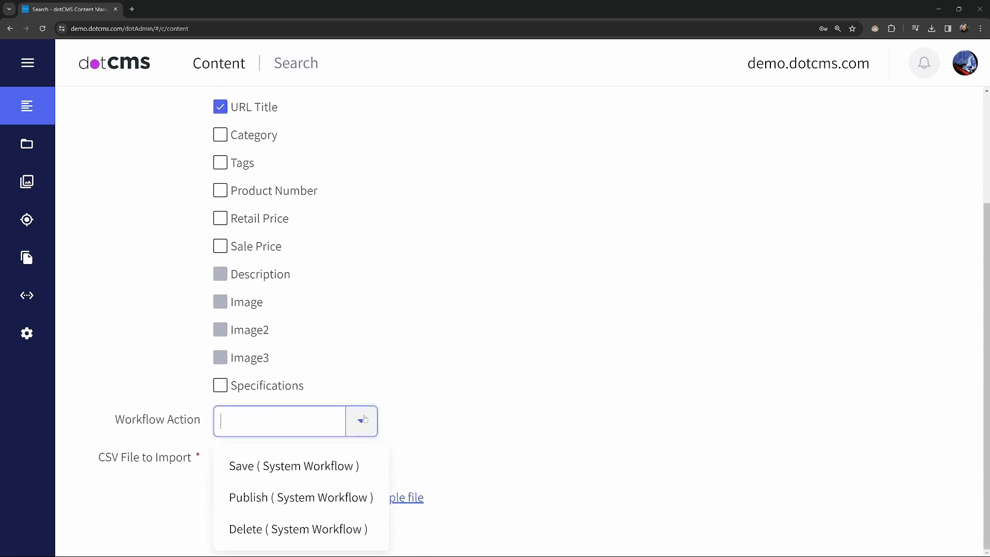
pyautogui.click(257, 470)
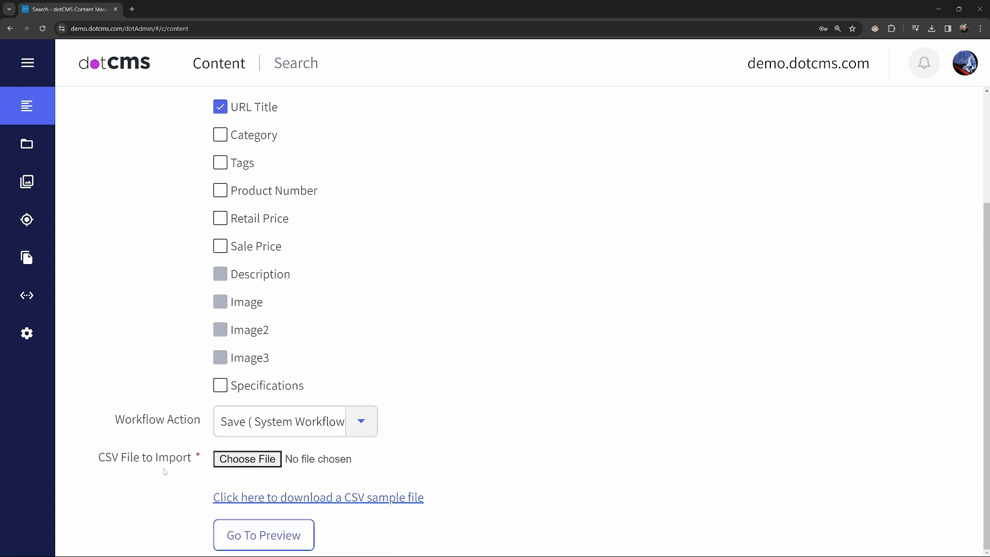
# - Choose Product_contents_11_21_2023.csv from the Downloads folder as the CSV file to import
pyautogui.click(262, 461)
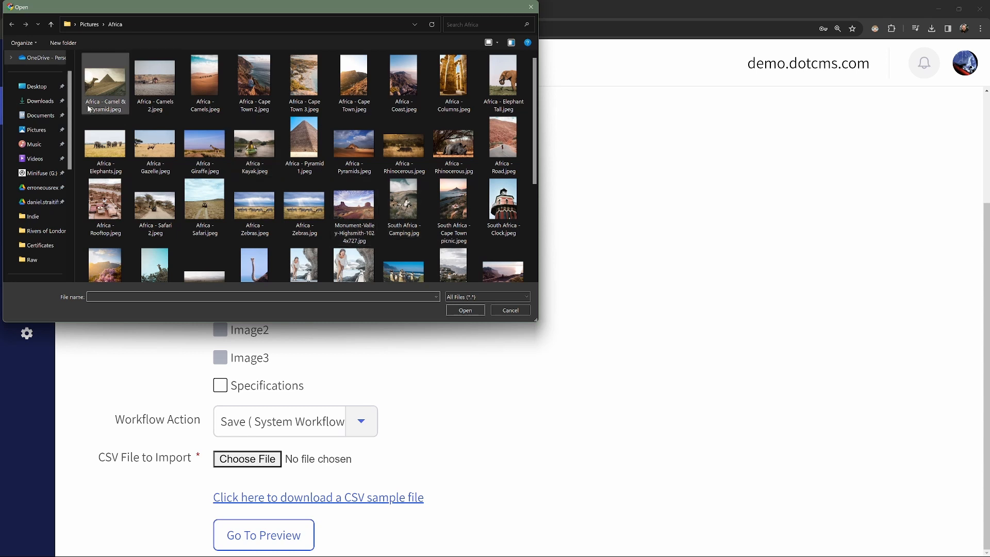
pyautogui.click(36, 101)
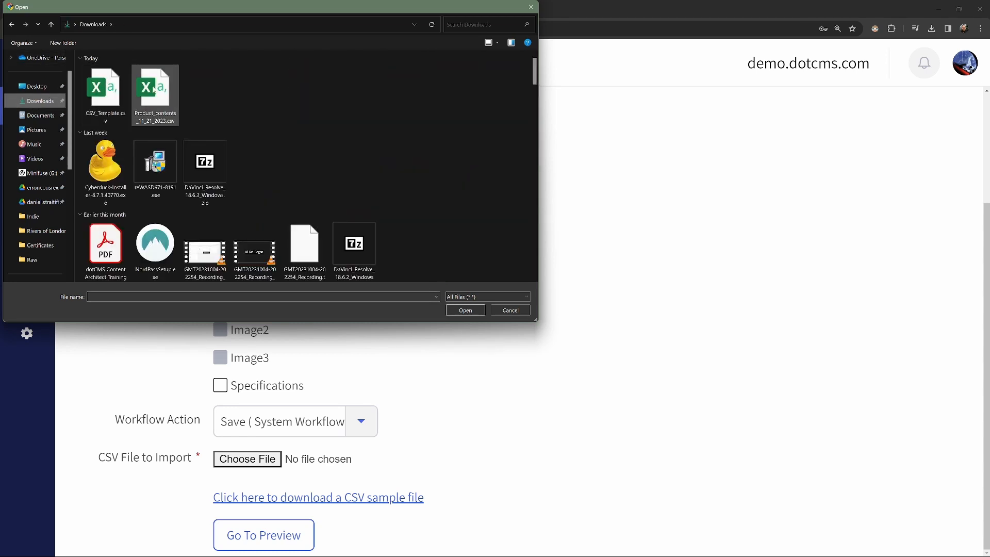
pyautogui.click(155, 93)
pyautogui.click(467, 310)
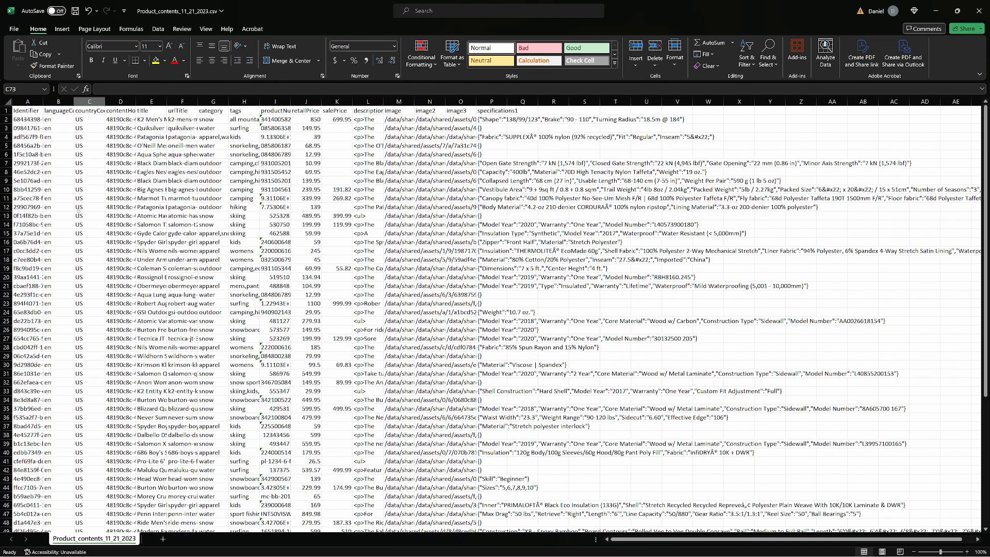
# - Copy the last product row, row 69, and delete the contents of product rows 2 to 68
pyautogui.scroll(-11, 76, 213)
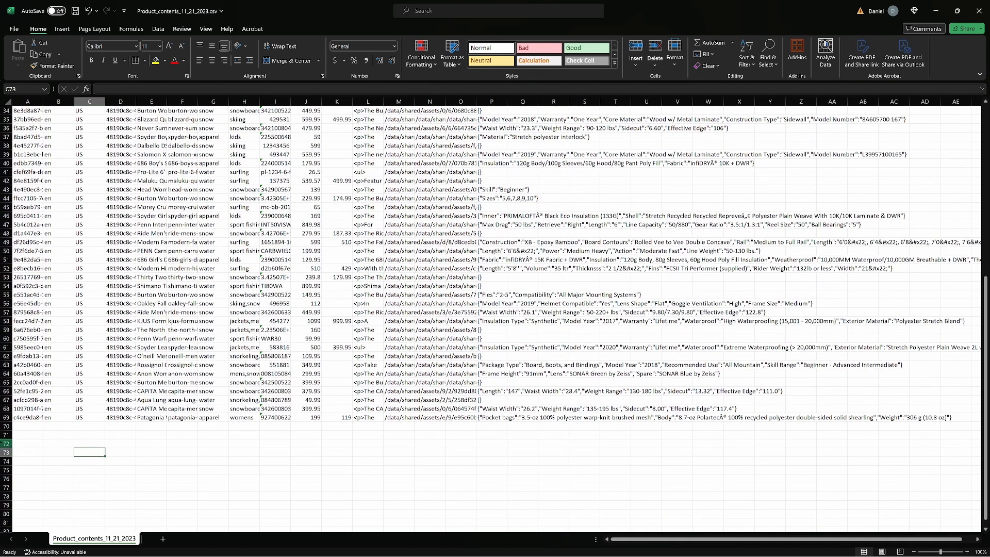
pyautogui.click(6, 417)
pyautogui.hotkey('ctrl', 'c')
pyautogui.scroll(11, 44, 408)
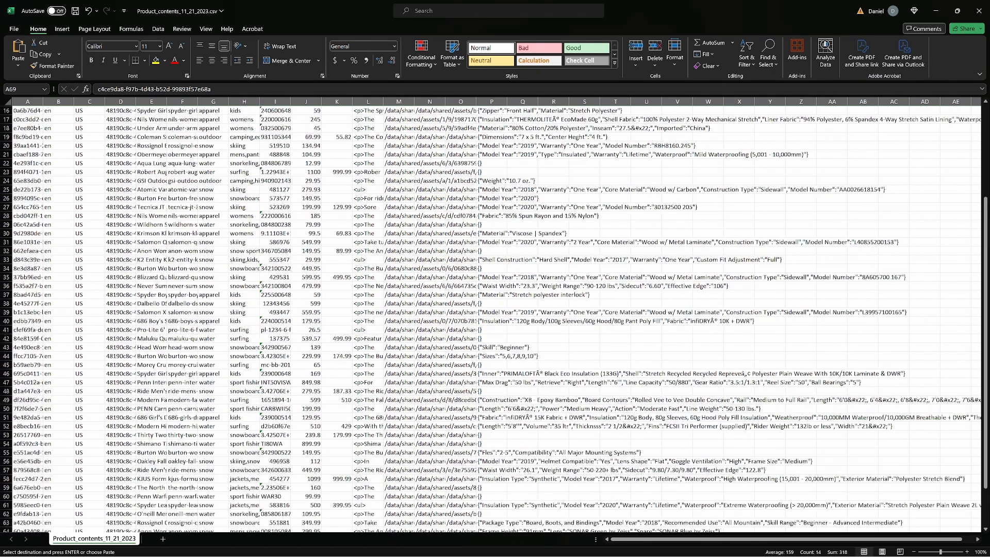
pyautogui.click(6, 119)
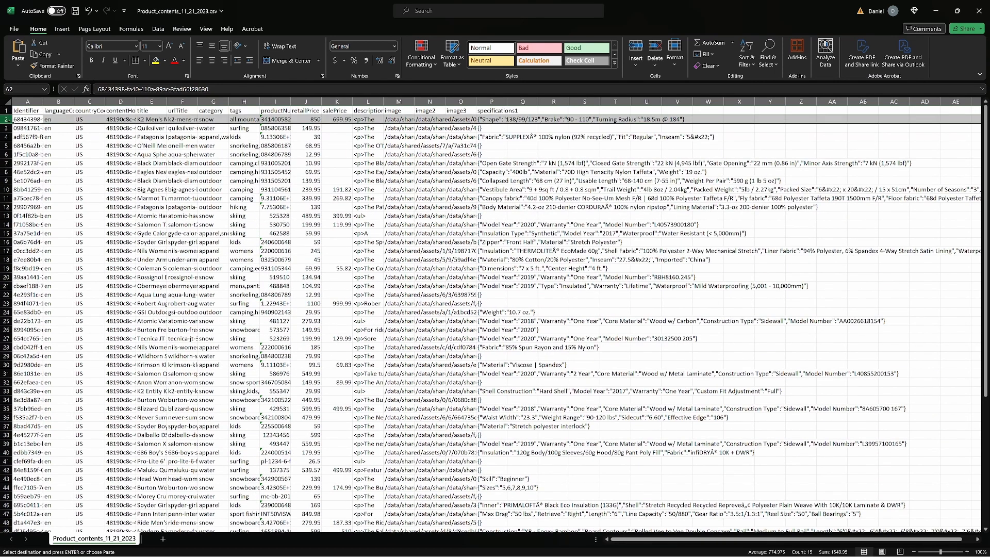
pyautogui.scroll(-7, 42, 339)
pyautogui.scroll(-8, 43, 339)
pyautogui.keyDown('shift'); pyautogui.click(6, 303); pyautogui.keyUp('shift')
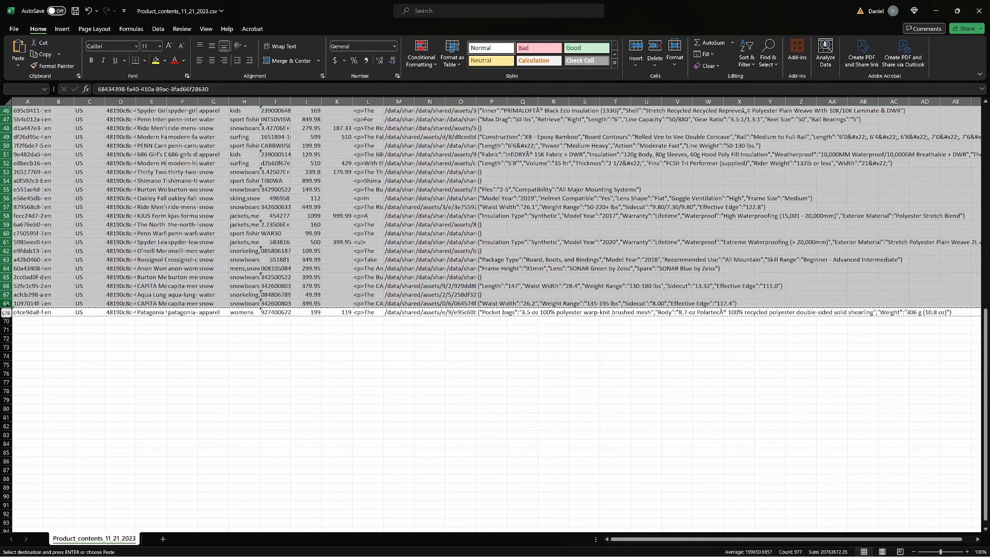
pyautogui.press('Delete')
# - Place the copied Patagonia product row in row 2, directly beneath the headers
pyautogui.scroll(15, 15, 304)
pyautogui.click(29, 146)
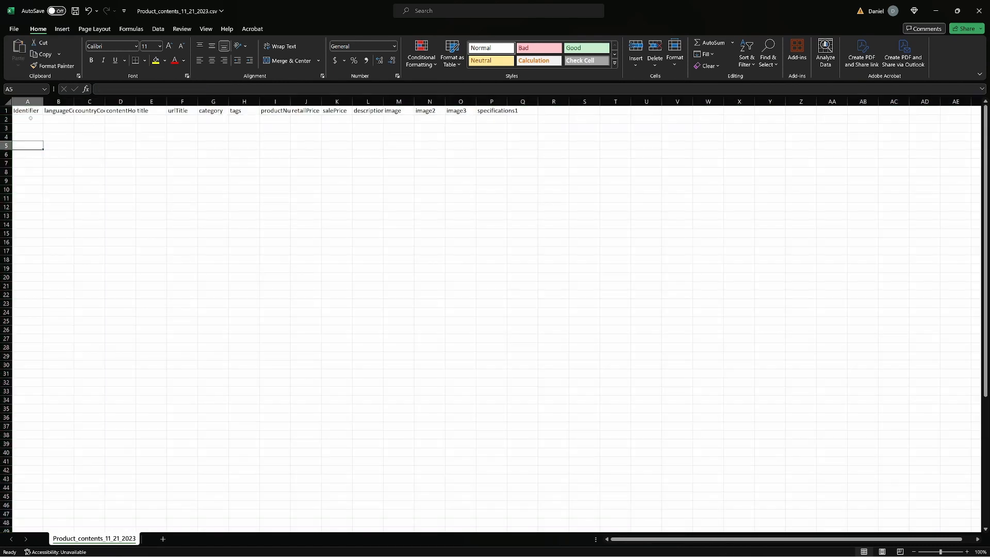
pyautogui.click(5, 119)
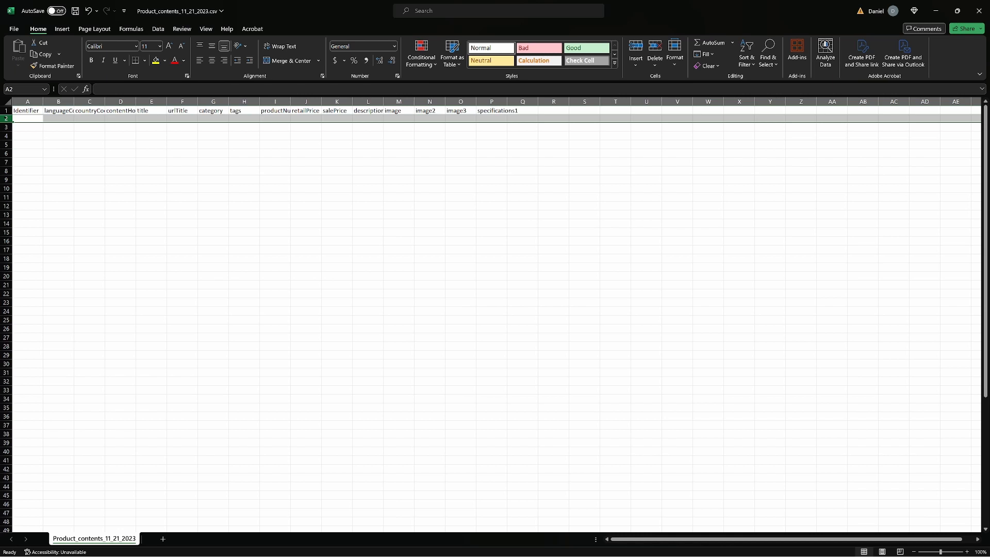
pyautogui.hotkey('ctrl', 'v')
pyautogui.click(40, 127)
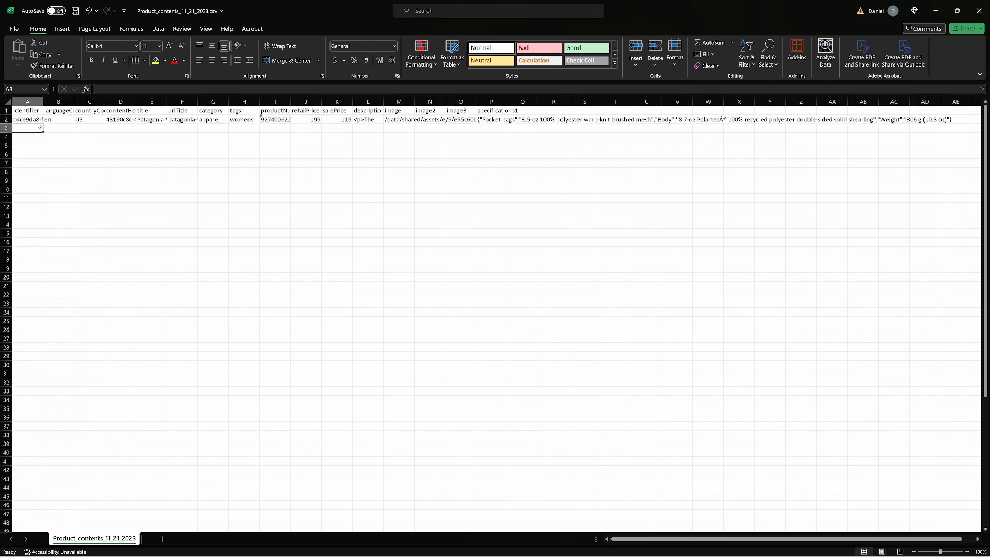
# - Clear the Identifier value in row 2 and save the CSV file with the title column widened
pyautogui.click(18, 119)
pyautogui.press('Delete')
pyautogui.click(151, 154)
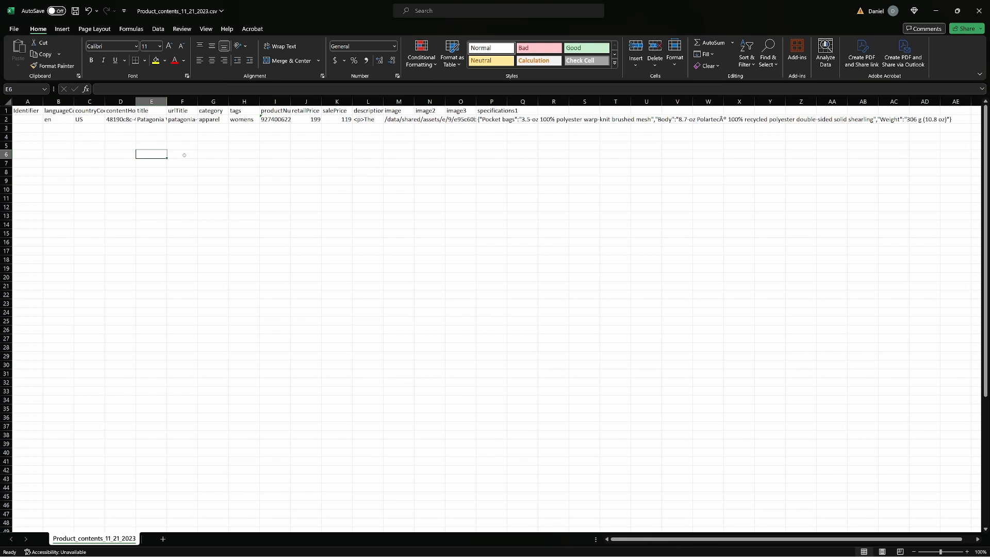
pyautogui.moveTo(167, 101); pyautogui.dragTo(205, 101)
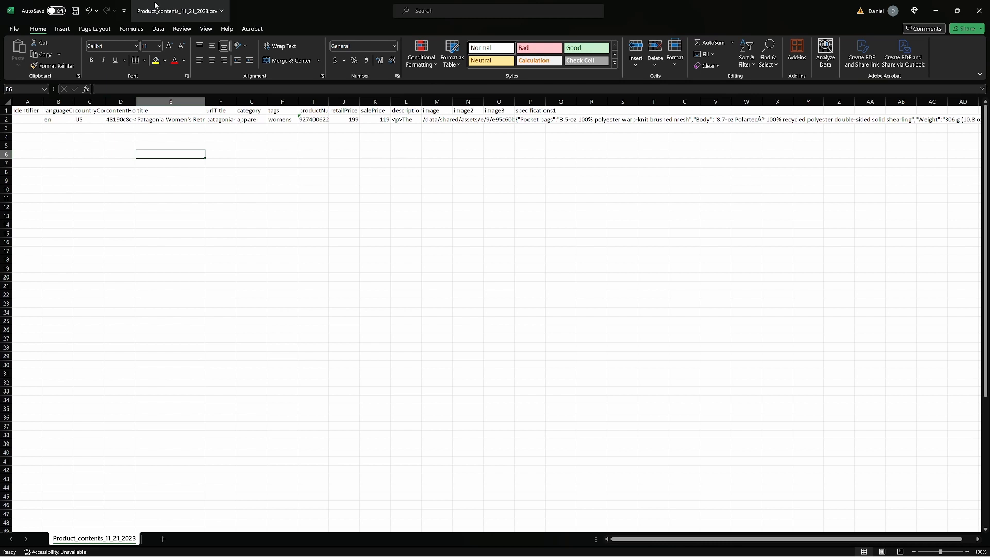
pyautogui.click(76, 11)
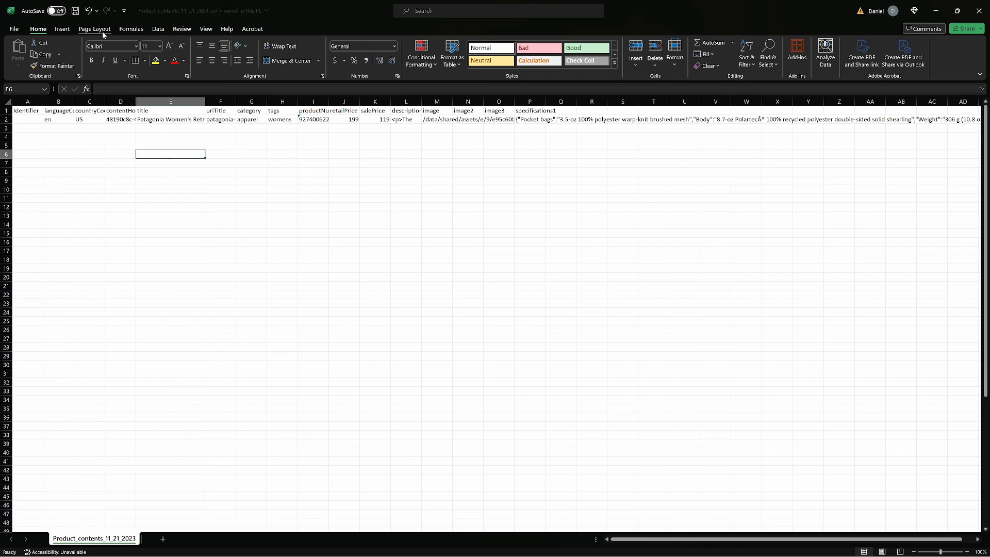
# - Switch back to the dotCMS import form, select Title as the key field, and choose the Save ( System Workflow ) workflow action
pyautogui.moveTo(408, 553)
pyautogui.moveTo(446, 547)
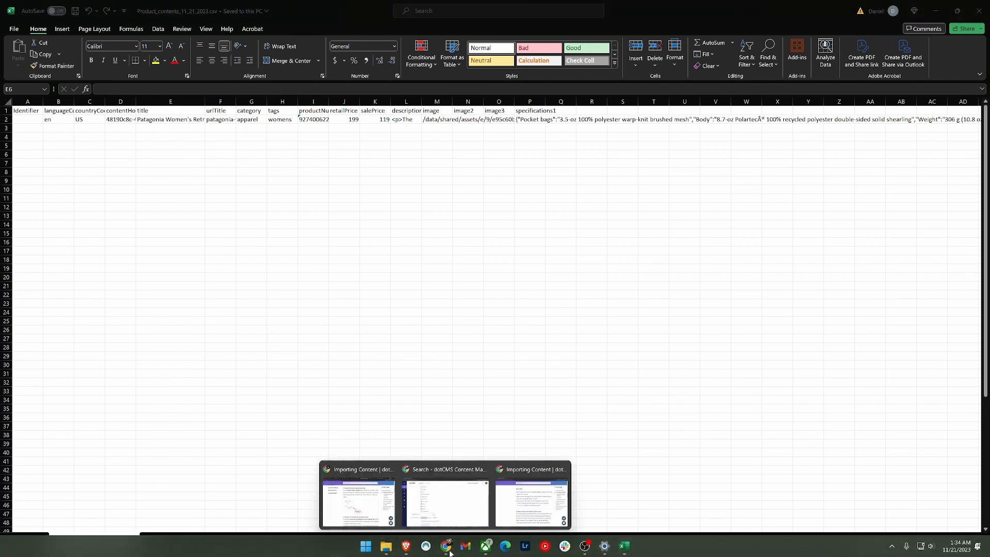
pyautogui.click(444, 502)
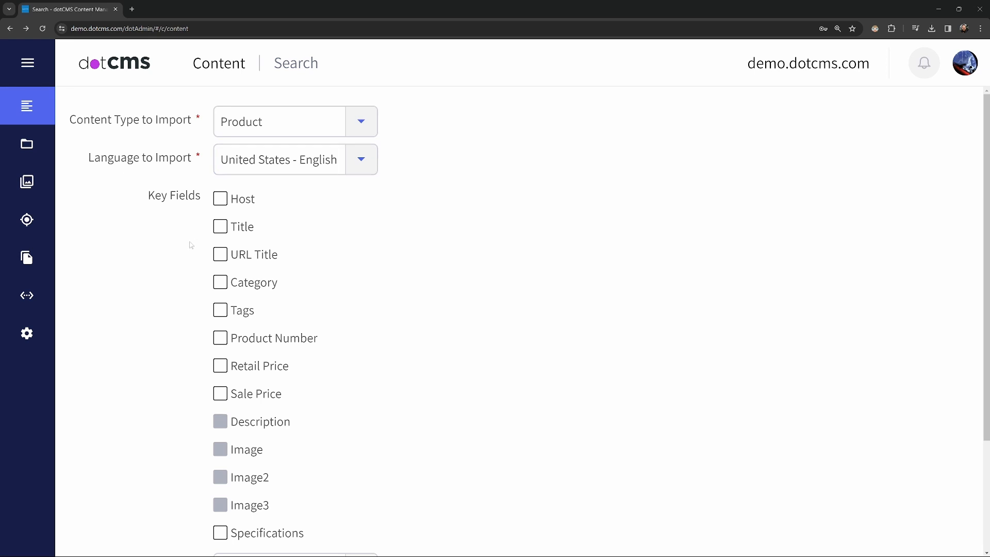
pyautogui.scroll(-1, 193, 245)
pyautogui.click(222, 182)
pyautogui.scroll(-2, 160, 263)
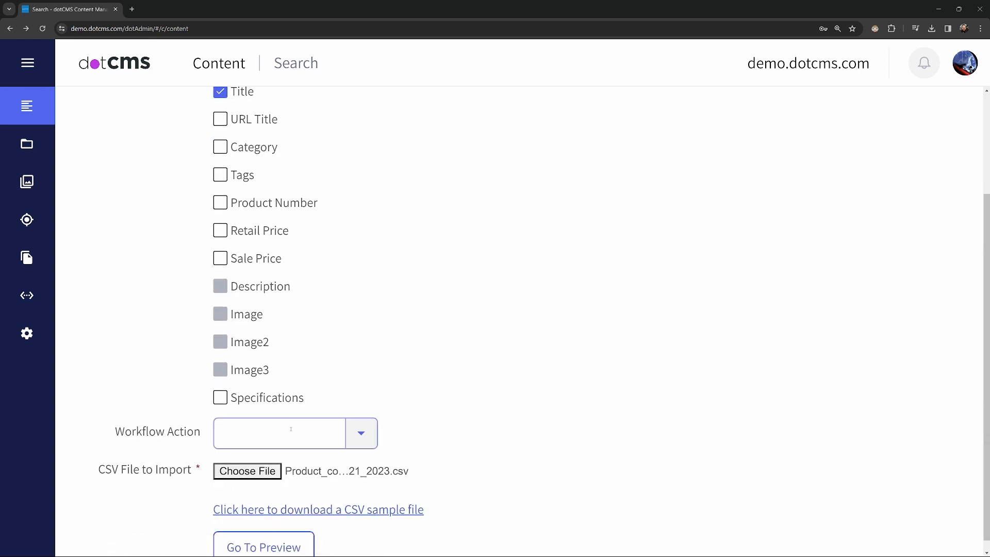
pyautogui.click(351, 441)
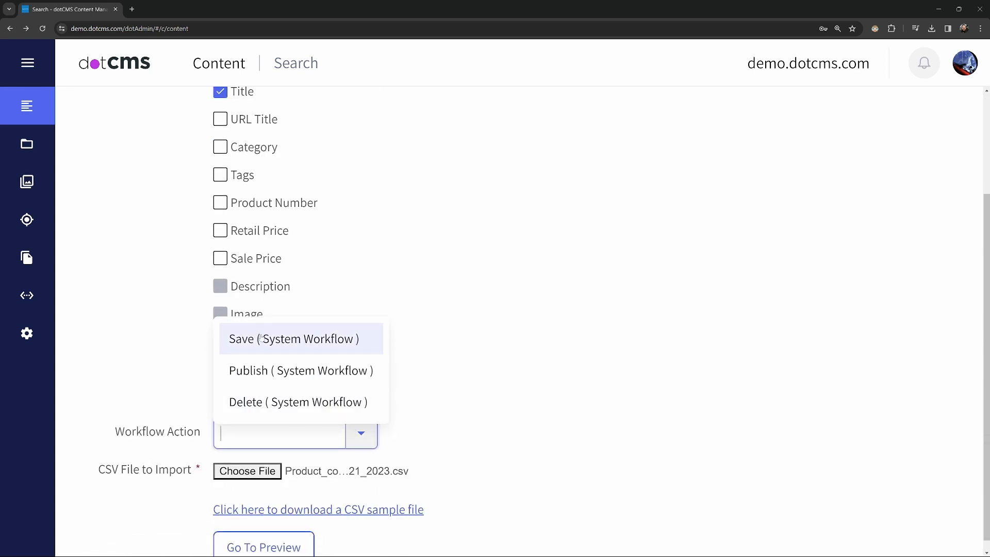
pyautogui.click(281, 339)
# - Choose the edited Product_contents_11_21_2023.csv again as the import file and preview the import
pyautogui.click(247, 462)
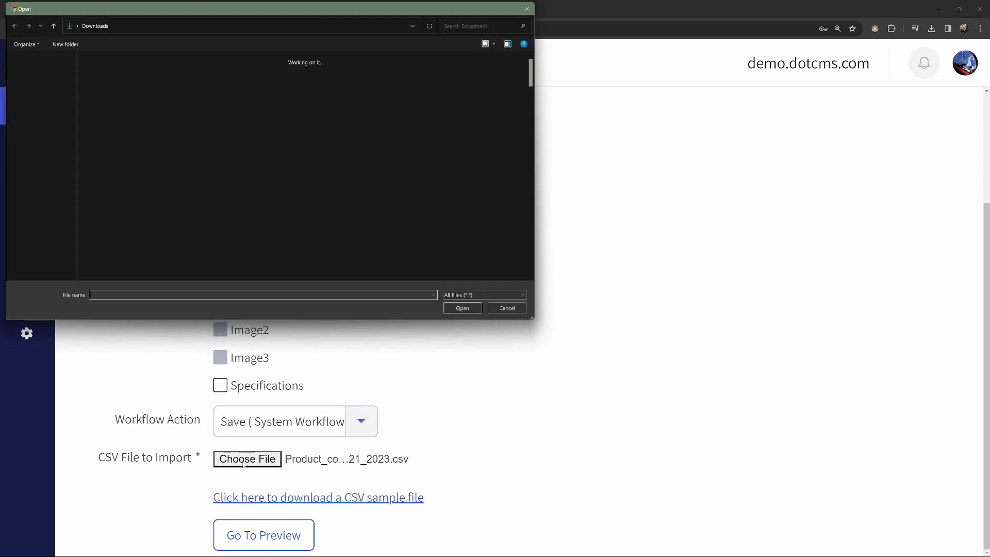
pyautogui.click(165, 95)
pyautogui.click(465, 310)
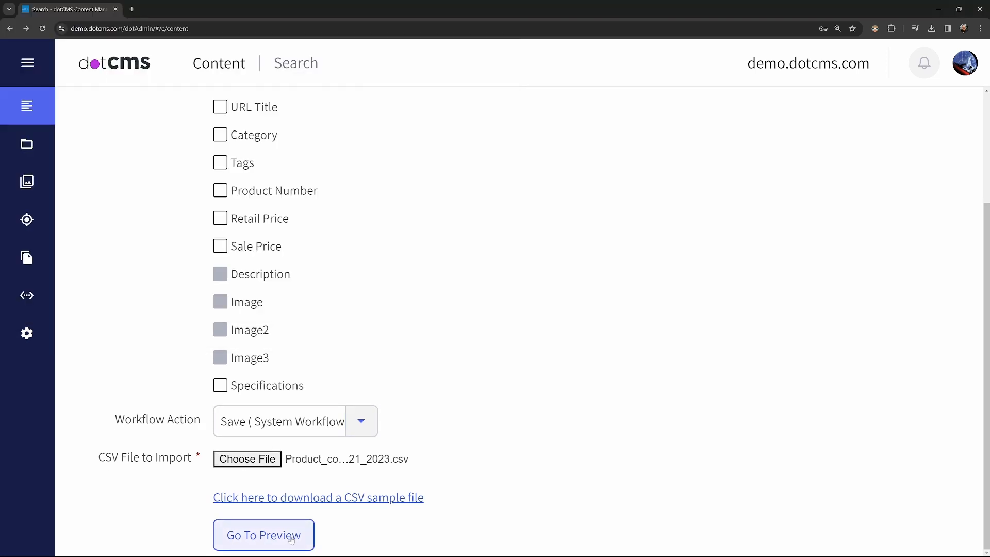
pyautogui.click(291, 537)
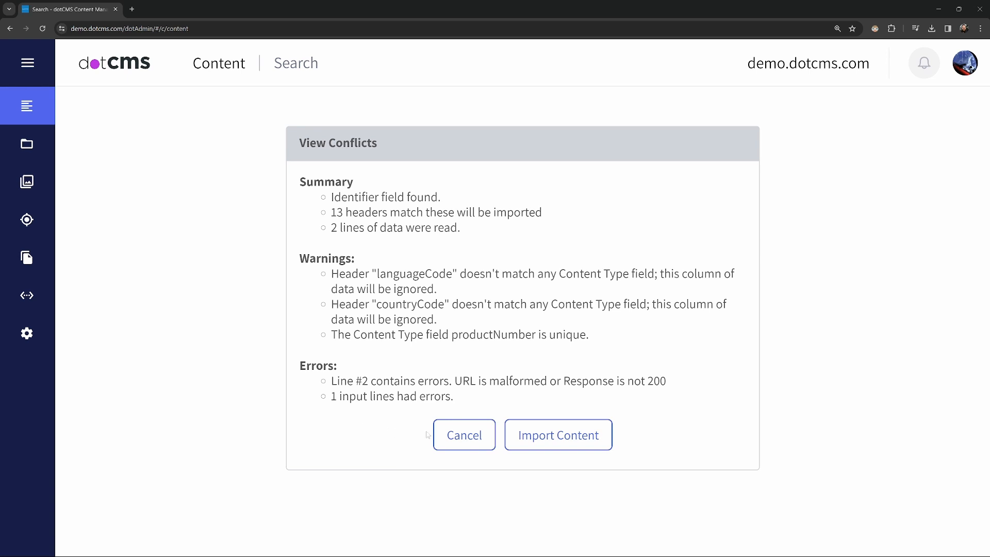
# - Cancel the previewed import and expand the Site section of the main navigation
pyautogui.click(464, 436)
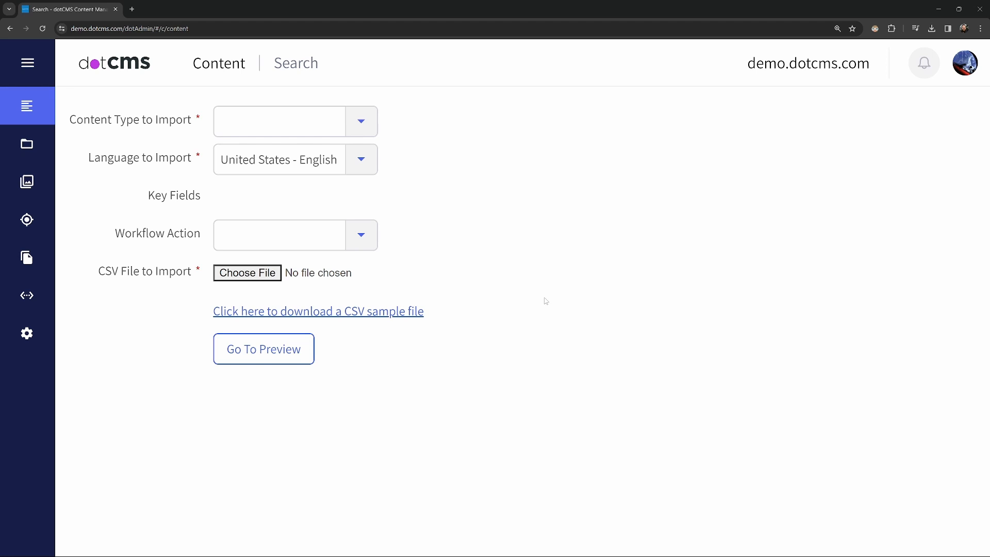
pyautogui.click(32, 69)
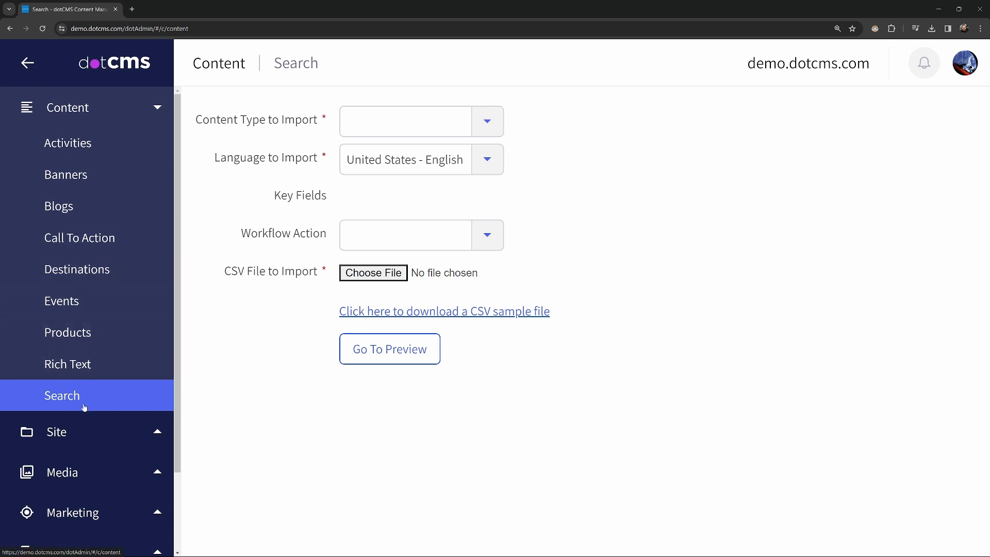
pyautogui.click(77, 429)
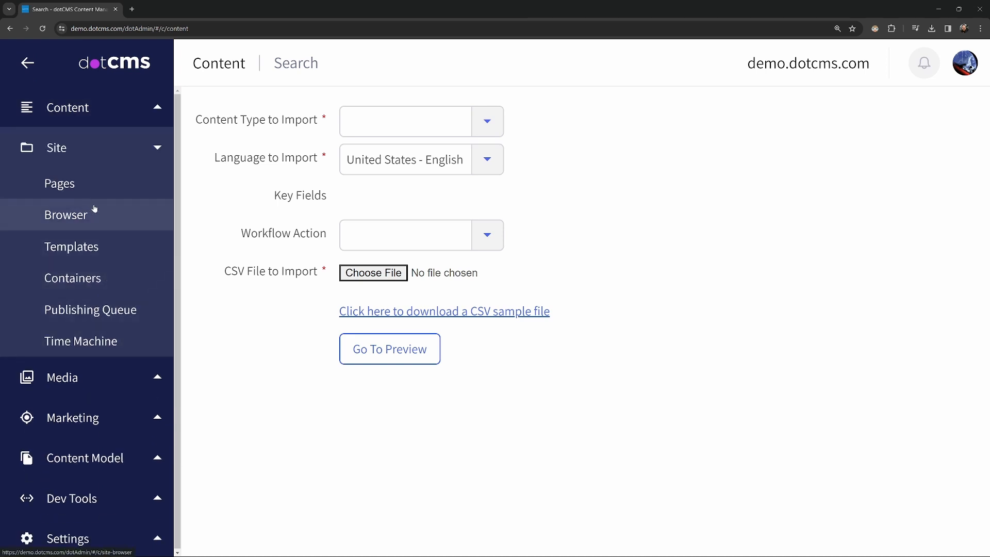